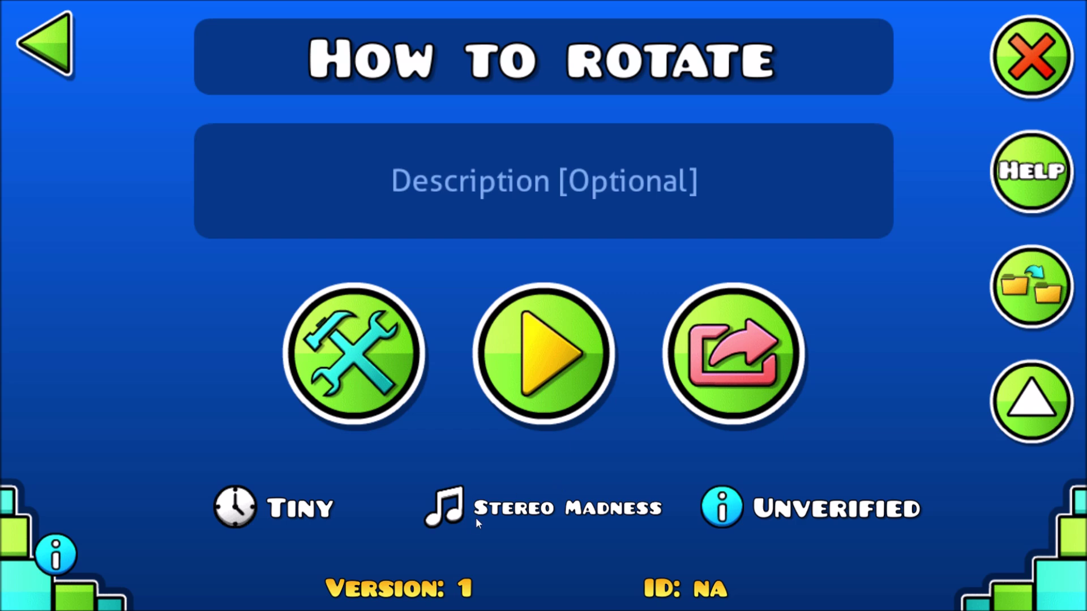
Open the "How to rotate" level for editing, select the Rotate trigger and review its setup options.
{"action": "left_click", "coordinate": [353, 362]}
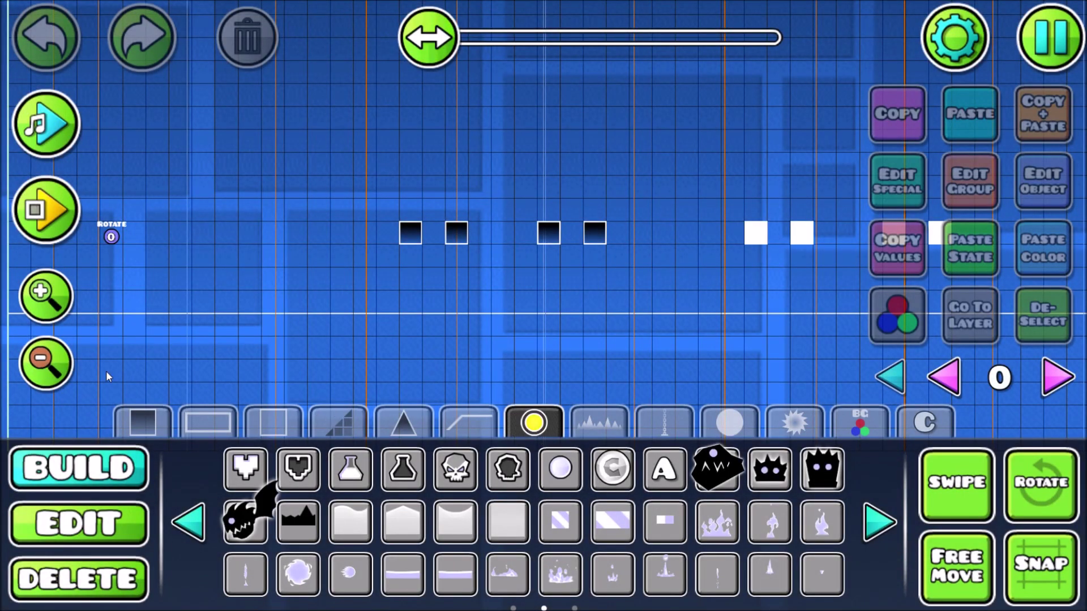
{"action": "left_click", "coordinate": [64, 300]}
{"action": "left_click_drag", "start_coordinate": [107, 331], "coordinate": [347, 369]}
{"action": "left_click", "coordinate": [82, 532]}
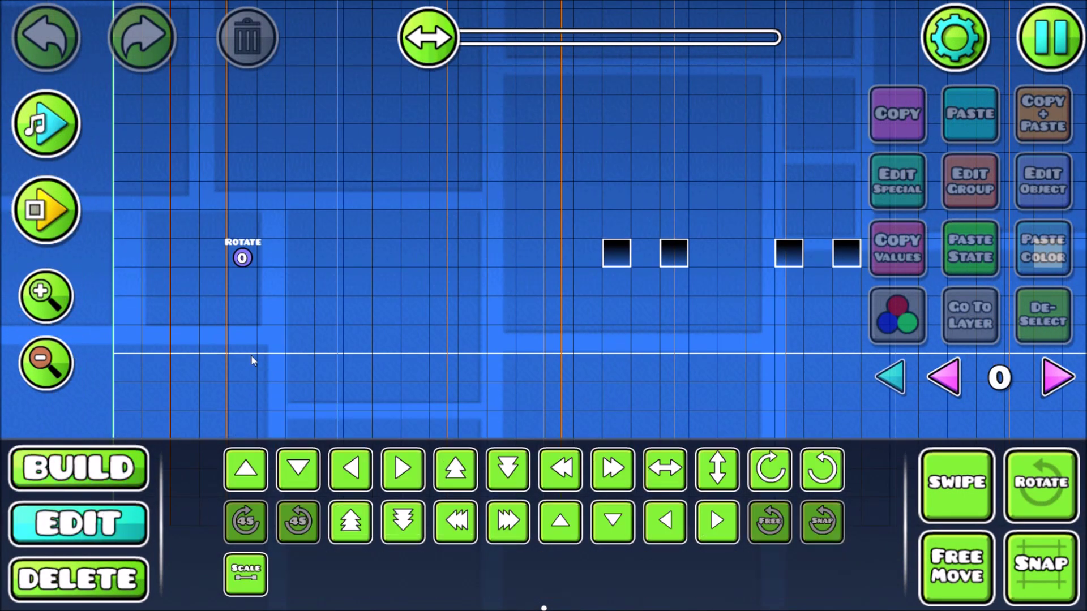
{"action": "left_click", "coordinate": [240, 257]}
{"action": "left_click", "coordinate": [1045, 186]}
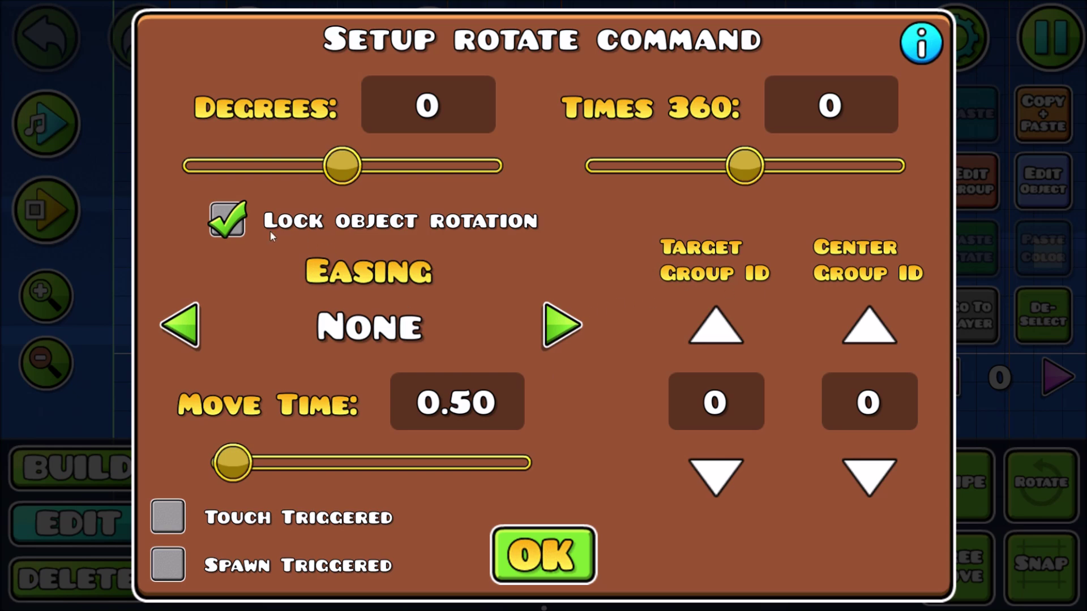
{"action": "left_click", "coordinate": [538, 546]}
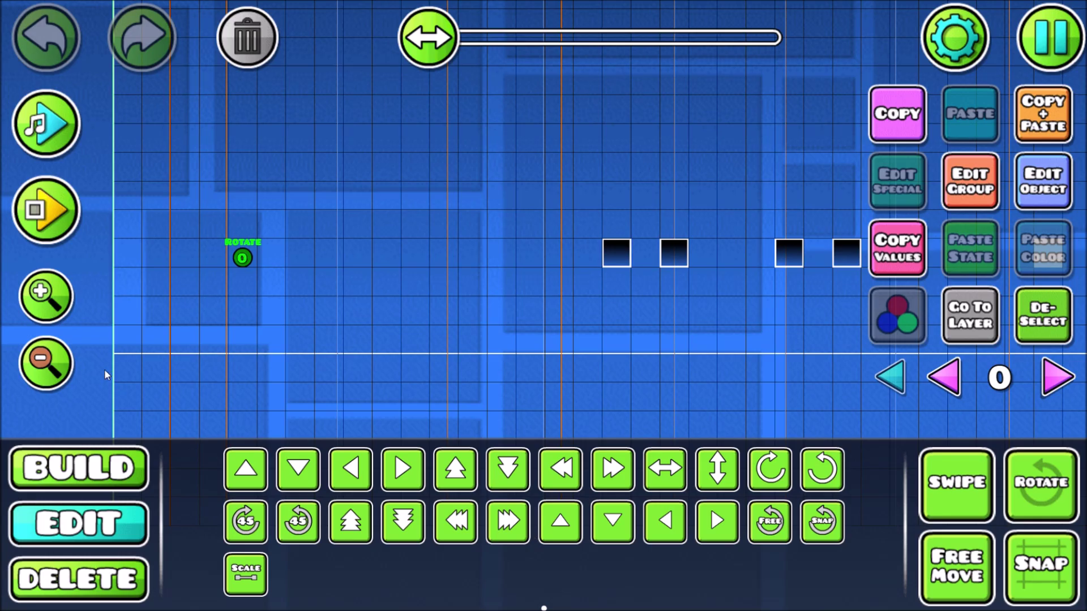
Examine the Rotate trigger's degrees, easing, move time, and target and center group ID settings.
{"action": "left_click", "coordinate": [59, 358]}
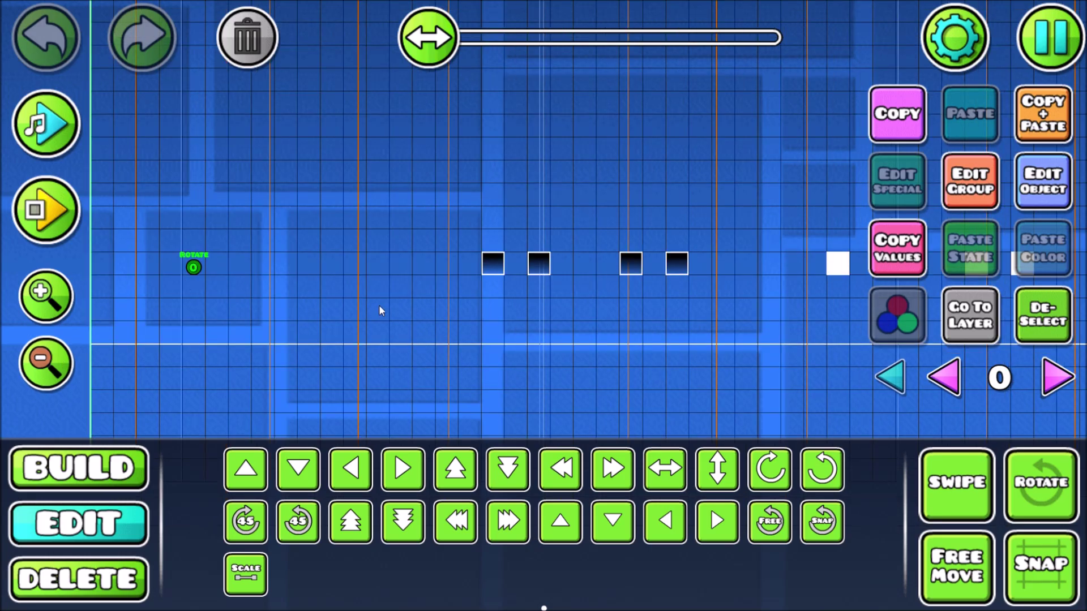
{"action": "left_click", "coordinate": [1023, 189]}
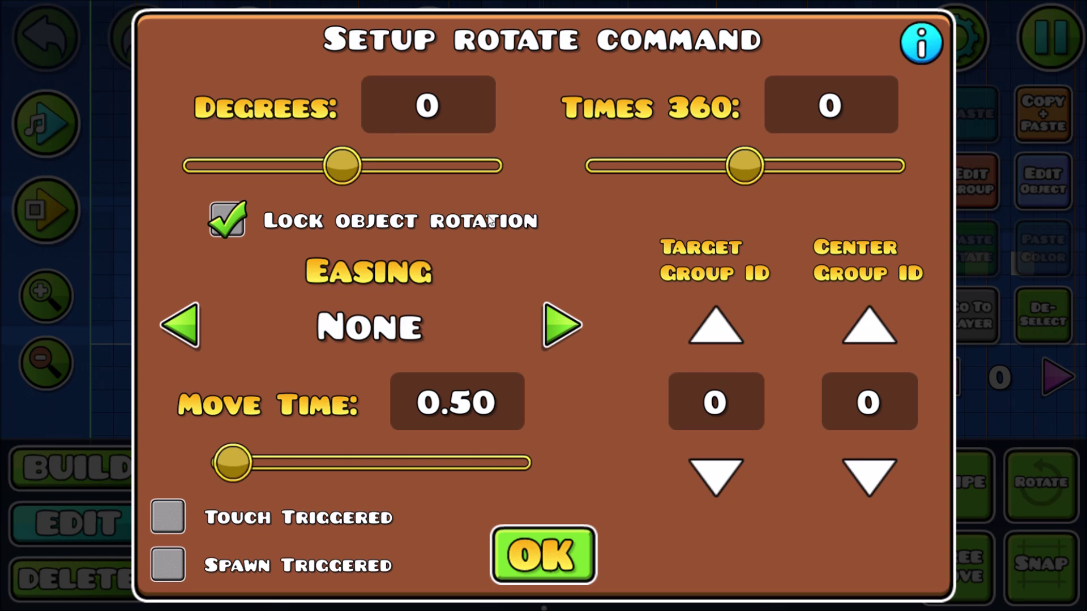
{"action": "left_click", "coordinate": [721, 416]}
{"action": "left_click", "coordinate": [538, 549]}
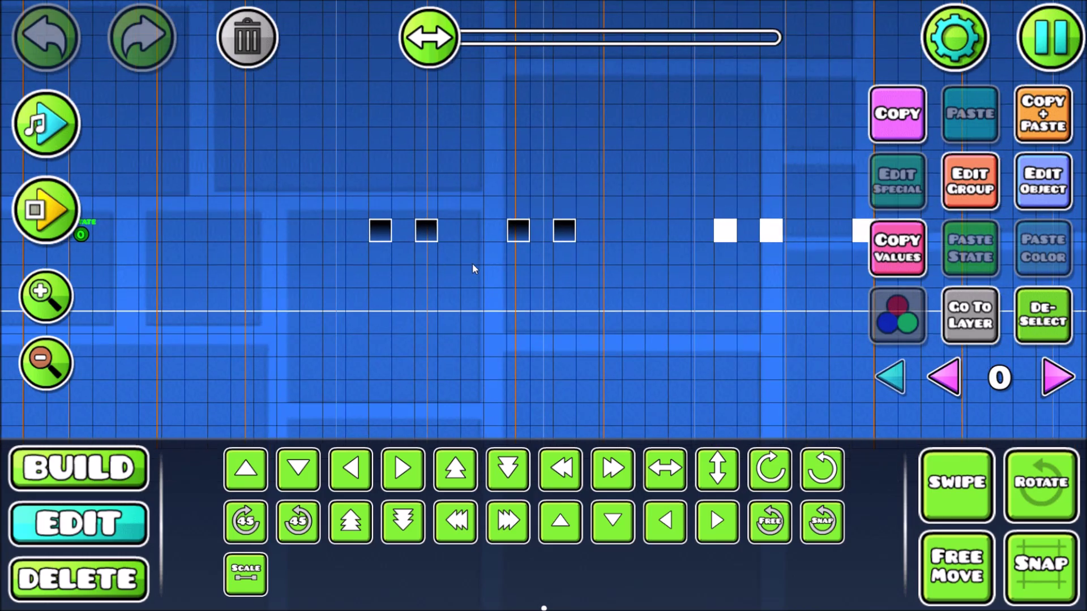
{"action": "left_click_drag", "start_coordinate": [253, 327], "coordinate": [418, 332]}
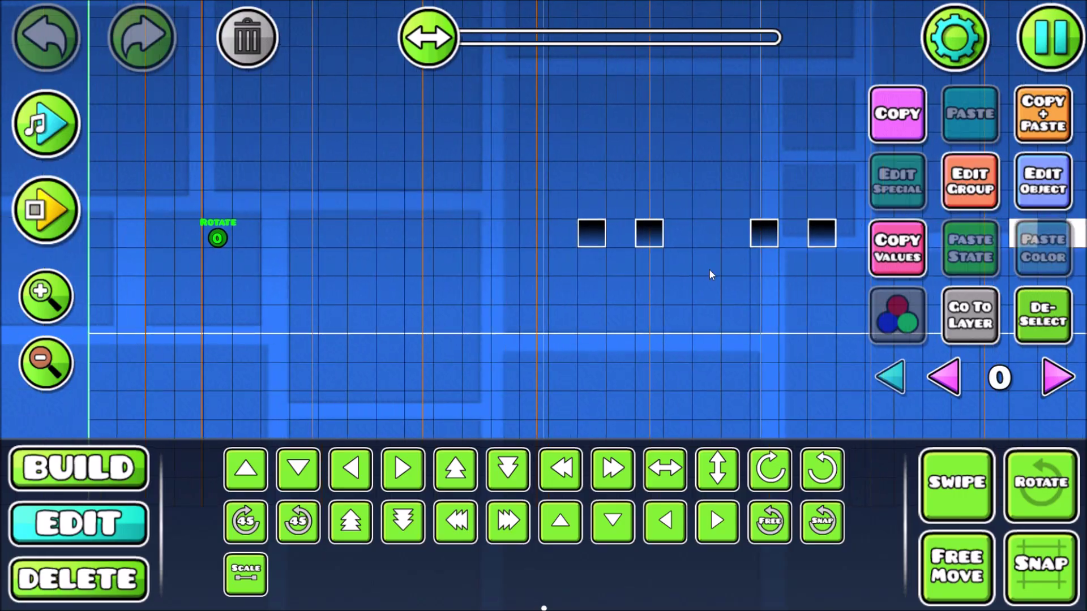
{"action": "left_click", "coordinate": [1036, 184]}
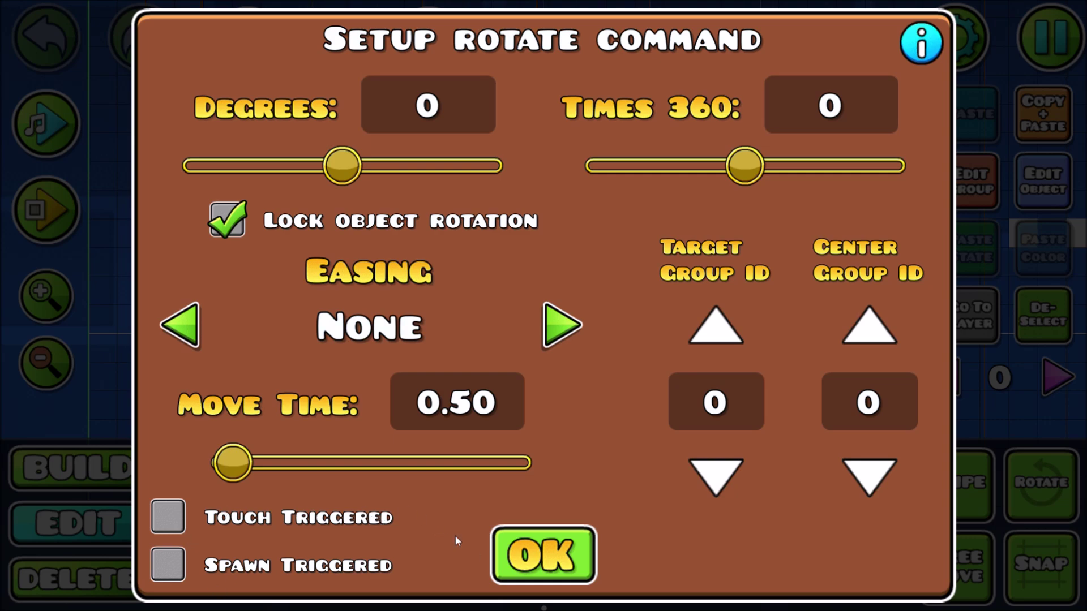
{"action": "left_click", "coordinate": [547, 539]}
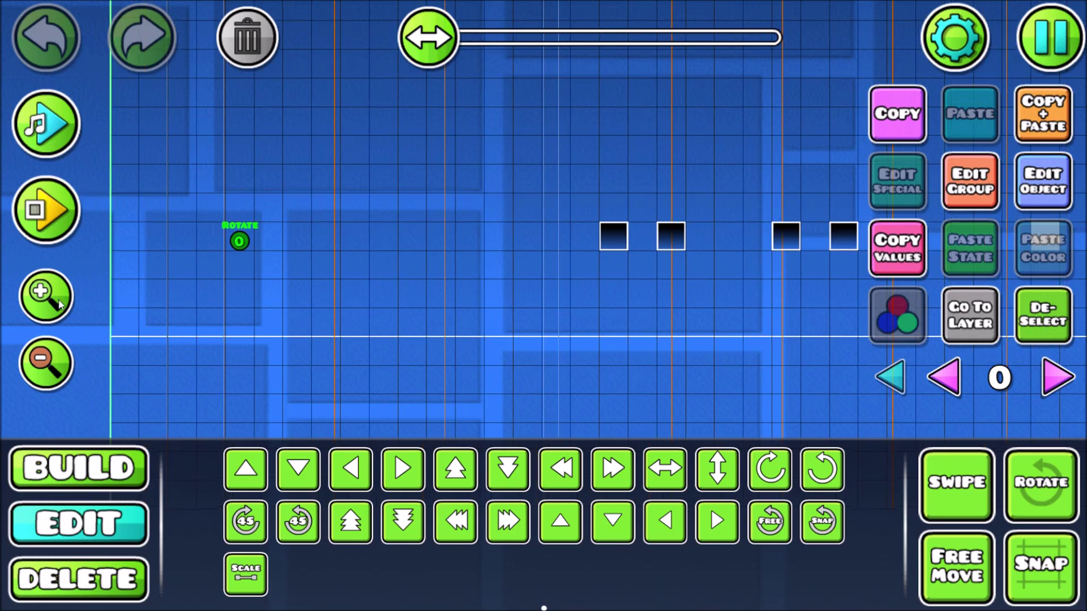
Select the four black blocks and add them all to group ID 1.
{"action": "left_click", "coordinate": [59, 300]}
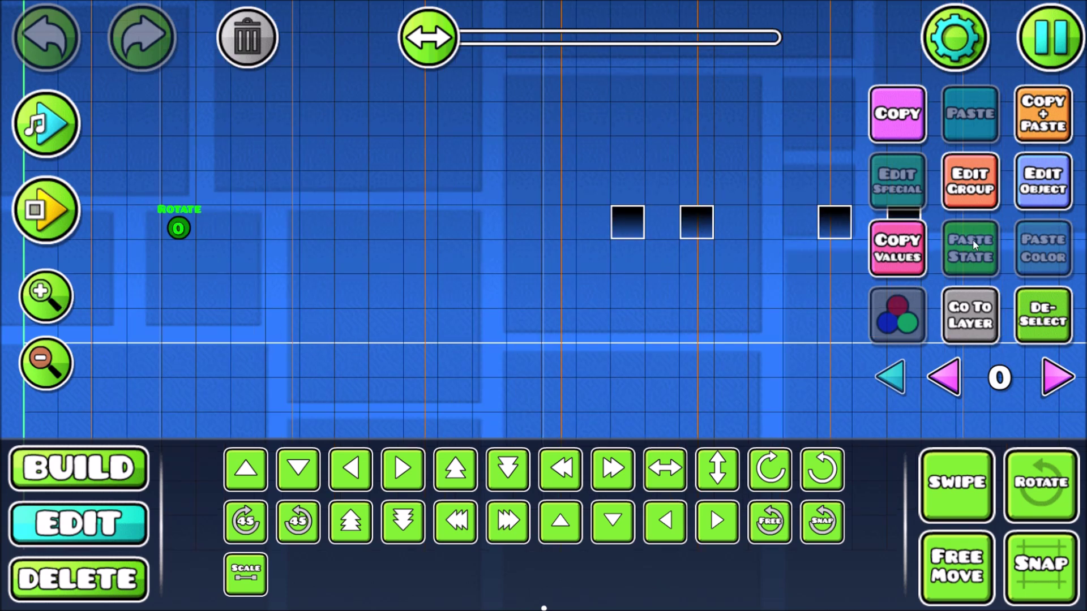
{"action": "left_click_drag", "start_coordinate": [657, 326], "coordinate": [594, 324]}
{"action": "scroll", "coordinate": [595, 329], "scroll_direction": "right", "scroll_amount": 2}
{"action": "left_click", "coordinate": [515, 390]}
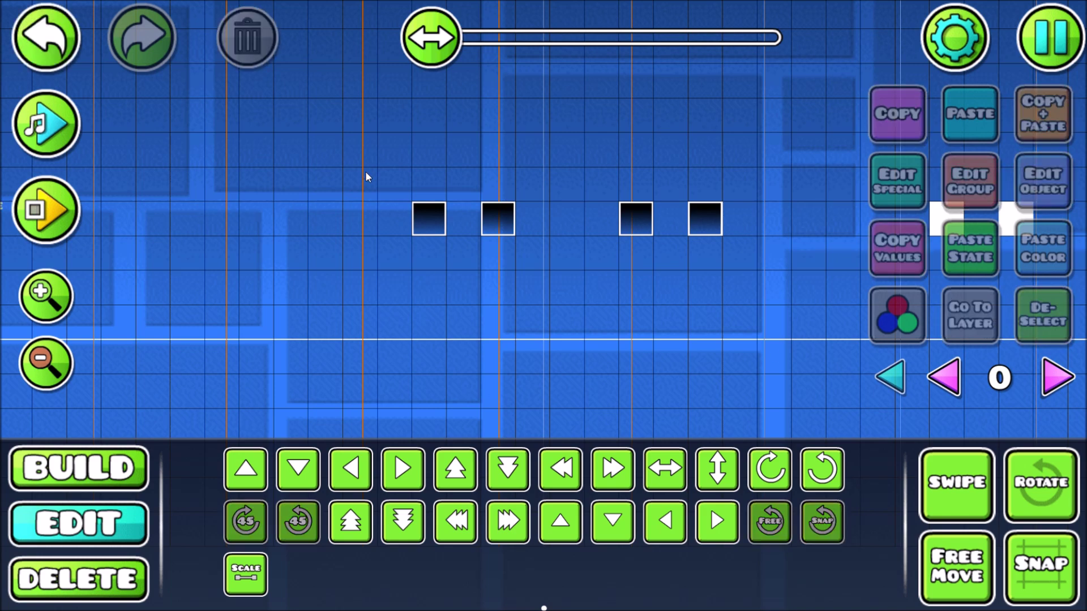
{"action": "left_click_drag", "start_coordinate": [366, 173], "coordinate": [731, 270]}
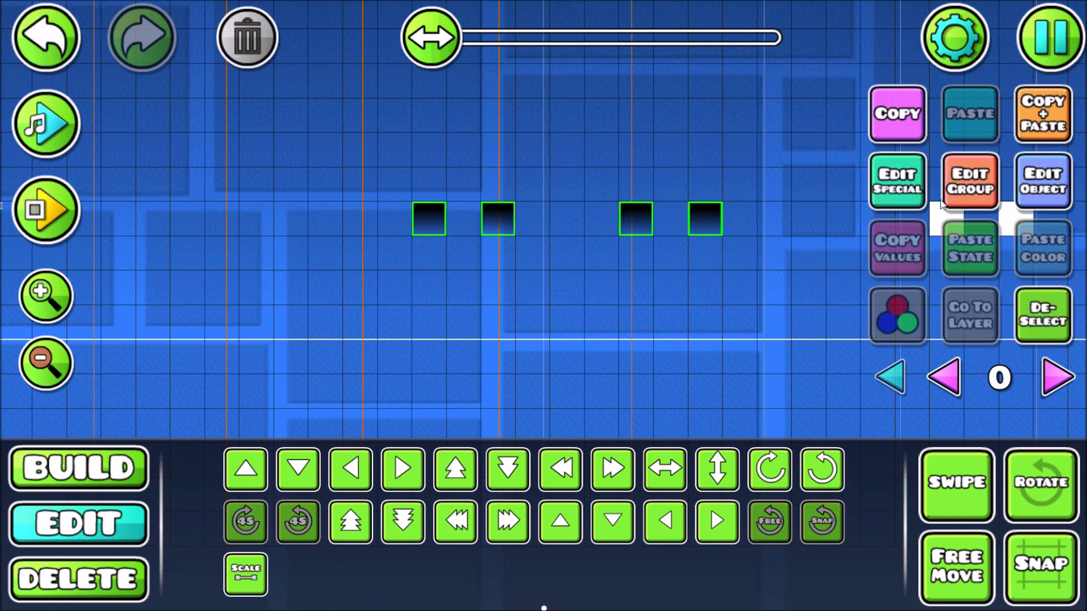
{"action": "left_click", "coordinate": [967, 179]}
{"action": "left_click", "coordinate": [262, 222]}
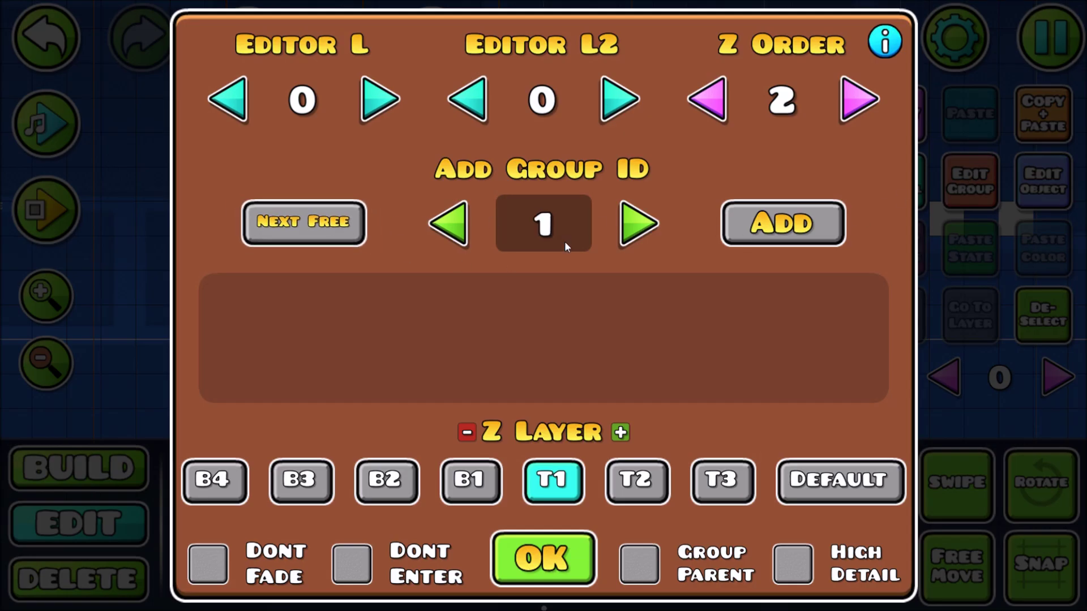
{"action": "left_click", "coordinate": [783, 223]}
{"action": "left_click", "coordinate": [542, 558]}
Place a solid circle in the gap midway between the two pairs of black blocks.
{"action": "left_click", "coordinate": [79, 467]}
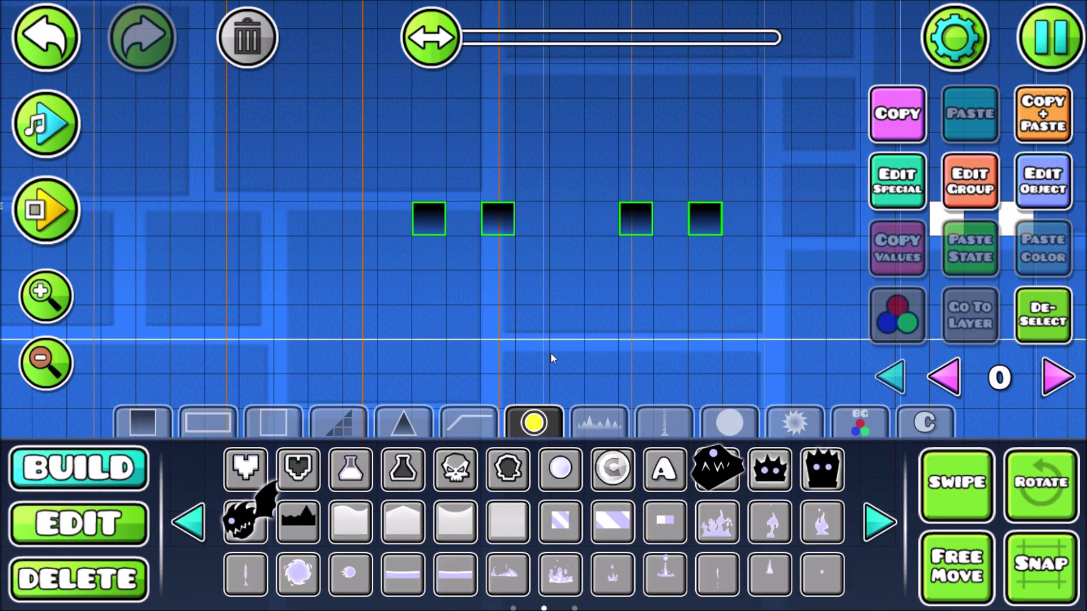
{"action": "left_click", "coordinate": [720, 423]}
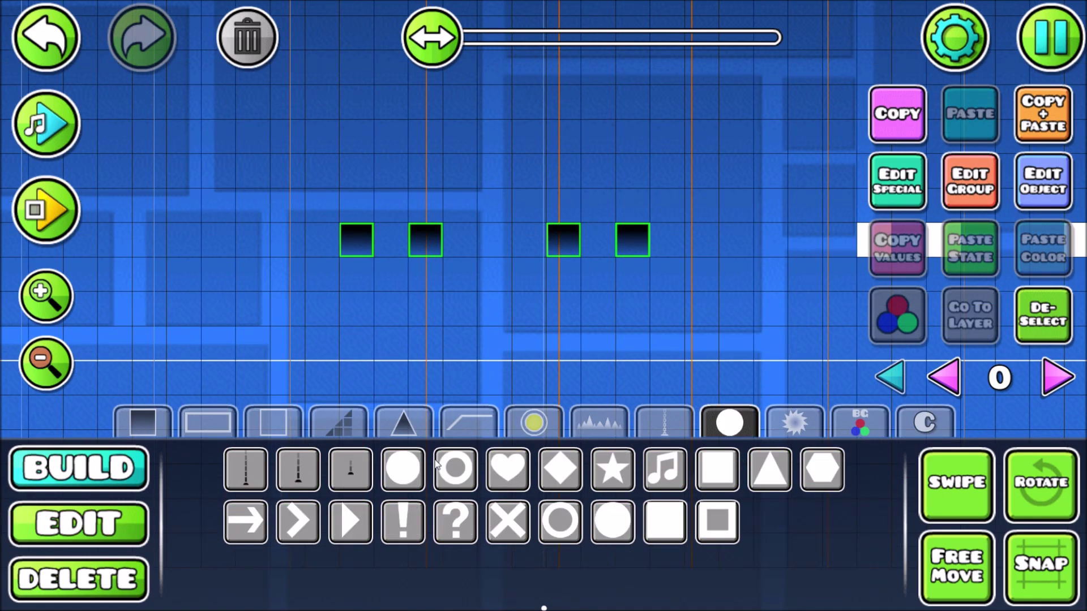
{"action": "left_click", "coordinate": [402, 469]}
{"action": "left_click", "coordinate": [490, 244]}
Add the circle to group ID 2 and deselect it.
{"action": "left_click", "coordinate": [989, 196]}
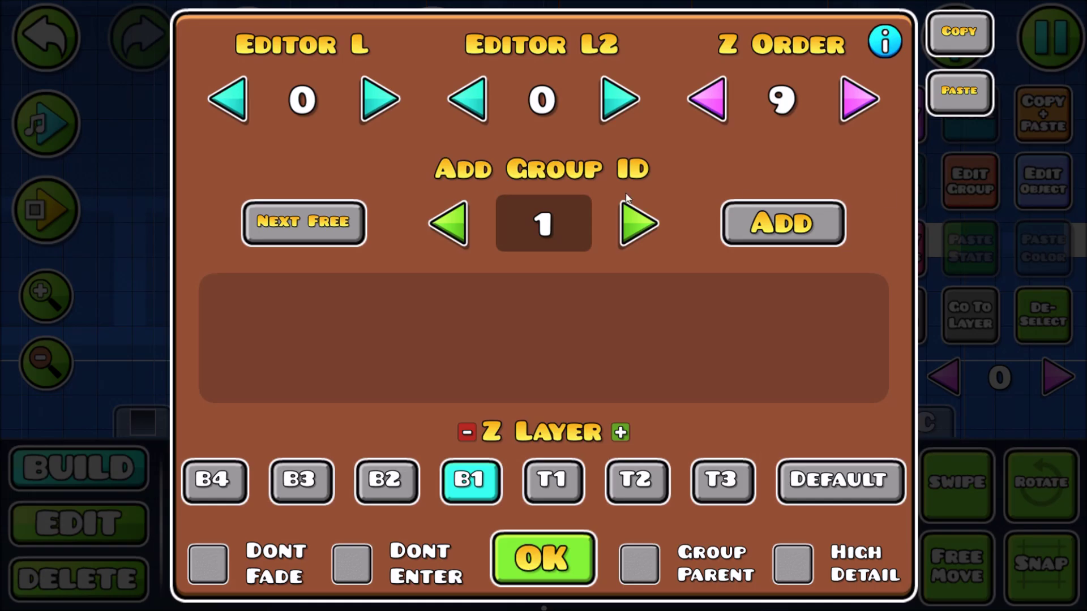
{"action": "left_click", "coordinate": [625, 237]}
{"action": "left_click", "coordinate": [744, 226]}
{"action": "left_click", "coordinate": [583, 534]}
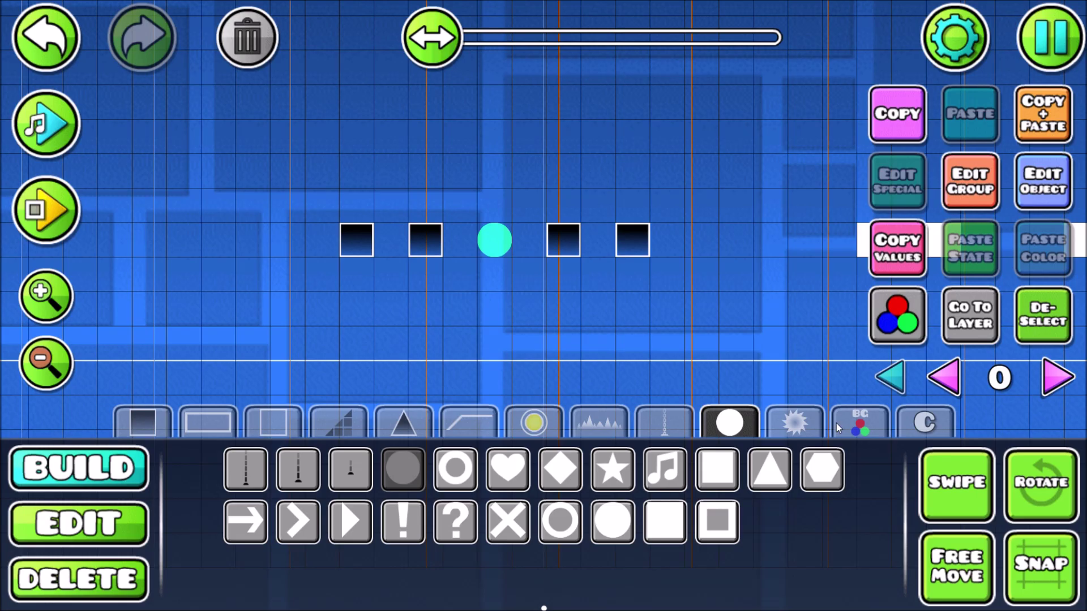
{"action": "left_click", "coordinate": [1025, 314]}
Move the Rotate trigger five grid squares closer to the black blocks.
{"action": "left_click_drag", "start_coordinate": [376, 329], "coordinate": [660, 306]}
{"action": "left_click", "coordinate": [57, 521]}
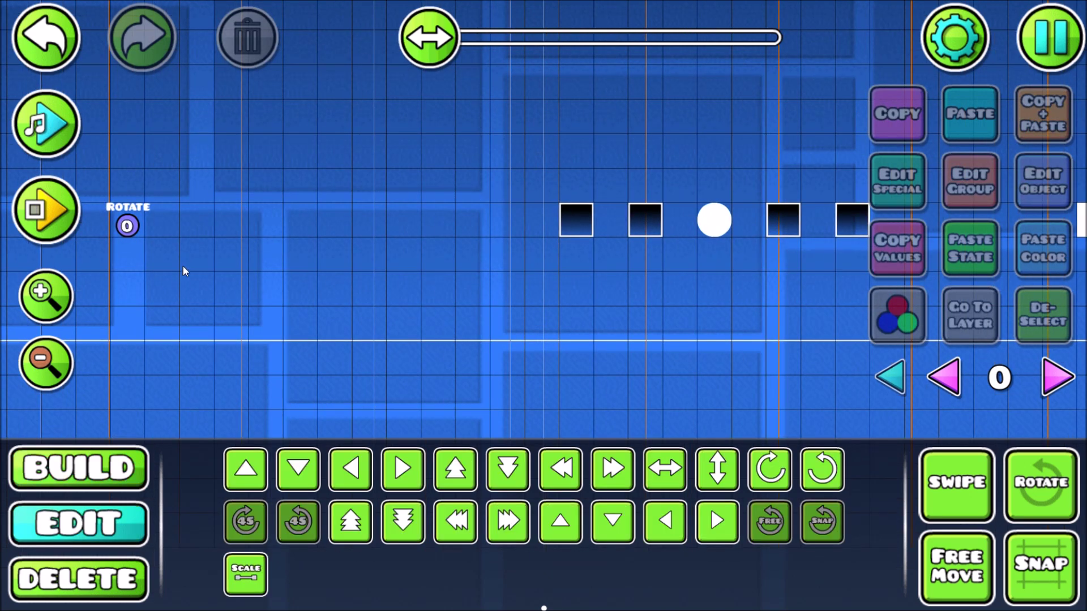
{"action": "left_click", "coordinate": [121, 226]}
{"action": "key", "text": "d"}
{"action": "key", "text": "d"}
{"action": "key", "text": "d"}
{"action": "key", "text": "d"}
{"action": "key", "text": "d"}
Turn off Lock Object Rotation for the Rotate trigger.
{"action": "left_click", "coordinate": [1031, 188]}
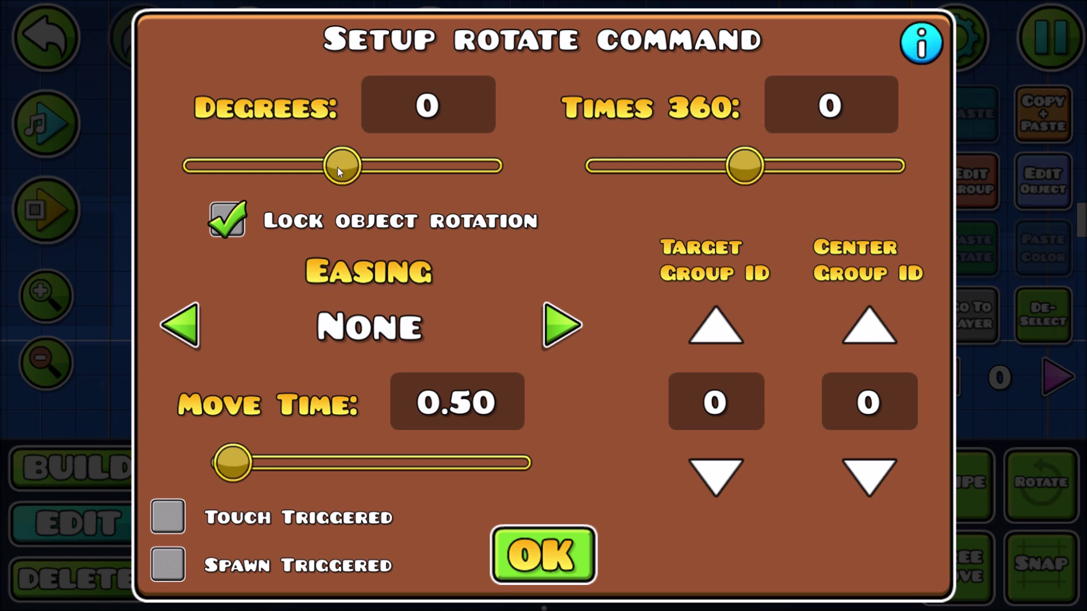
{"action": "left_click", "coordinate": [227, 220]}
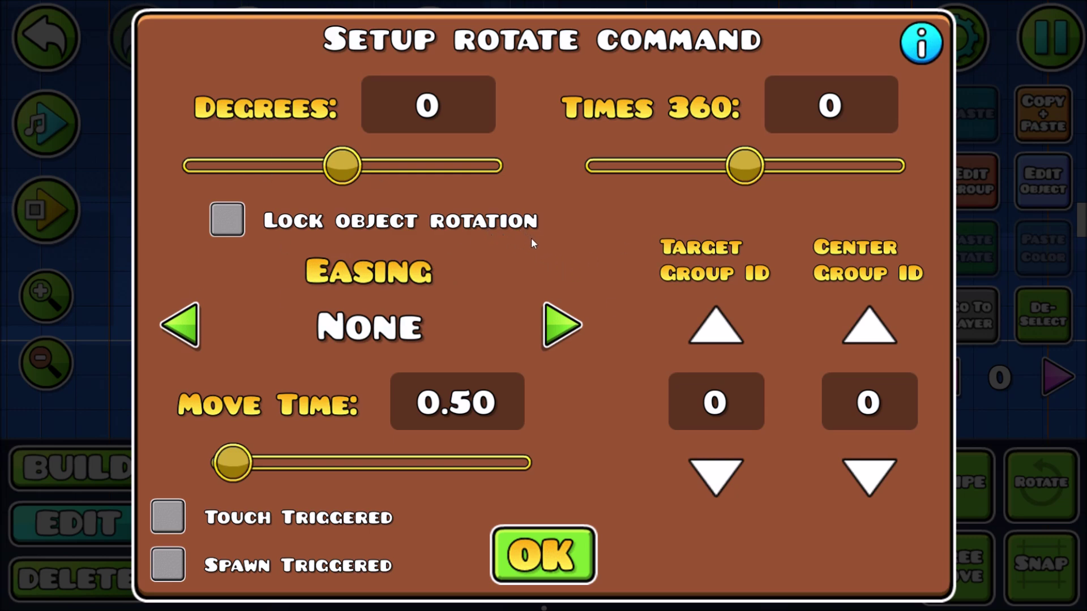
{"action": "left_click", "coordinate": [543, 555]}
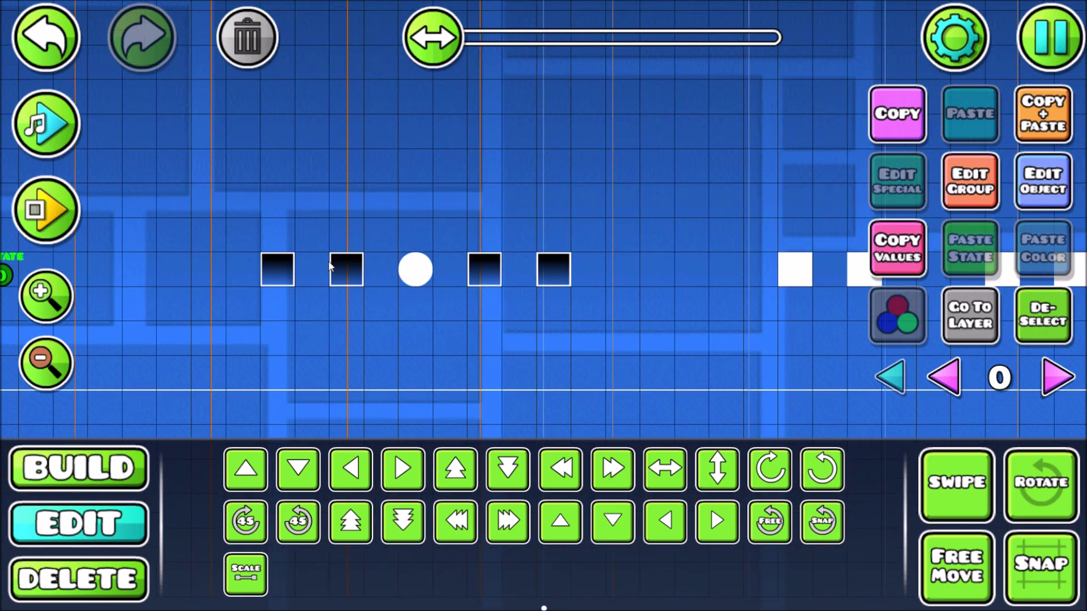
Set the Rotate trigger's target group ID to 1 and its center group ID to 2.
{"action": "left_click_drag", "start_coordinate": [453, 301], "coordinate": [737, 299]}
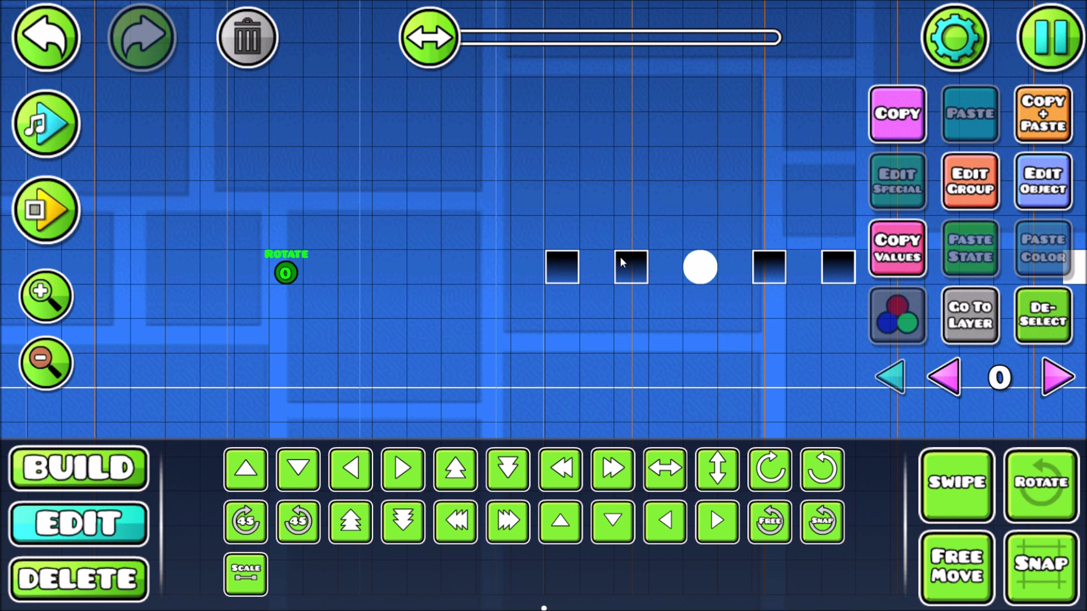
{"action": "left_click", "coordinate": [1030, 193]}
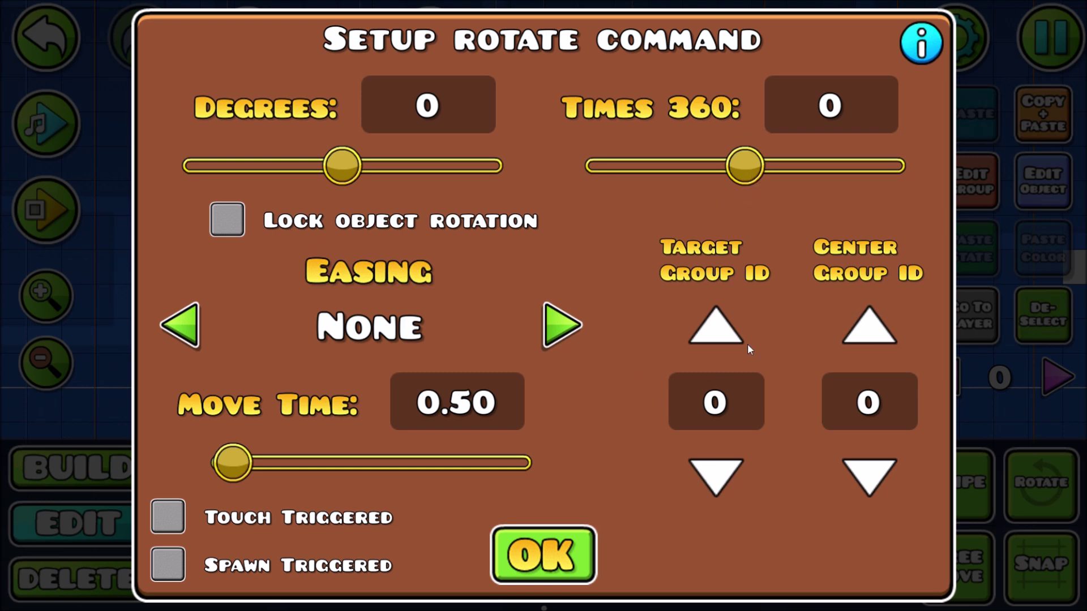
{"action": "left_click", "coordinate": [714, 338]}
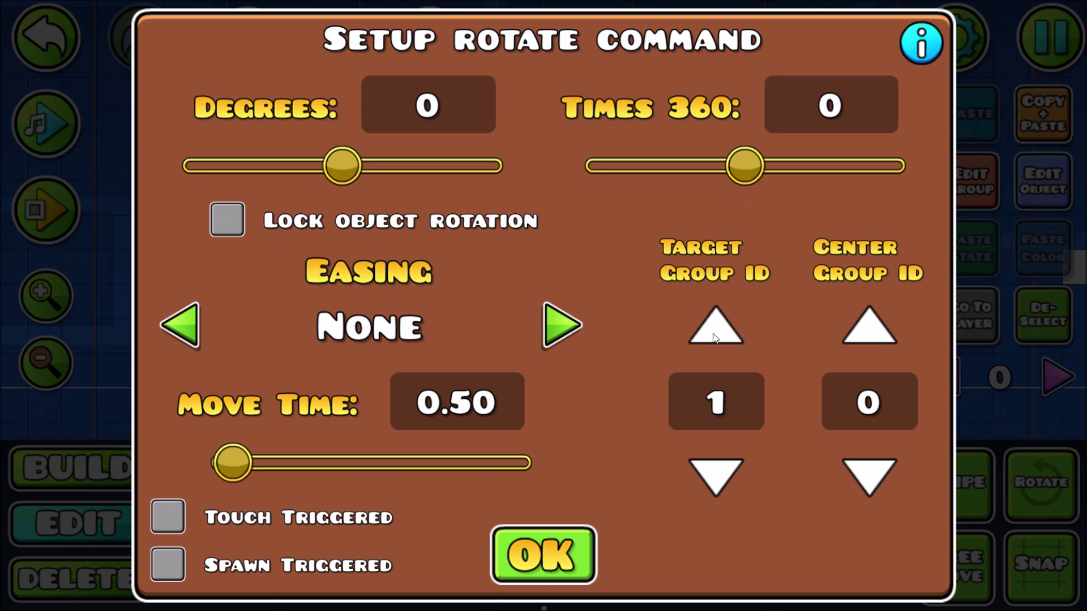
{"action": "left_click", "coordinate": [879, 325]}
{"action": "left_click", "coordinate": [879, 324]}
{"action": "left_click", "coordinate": [542, 555]}
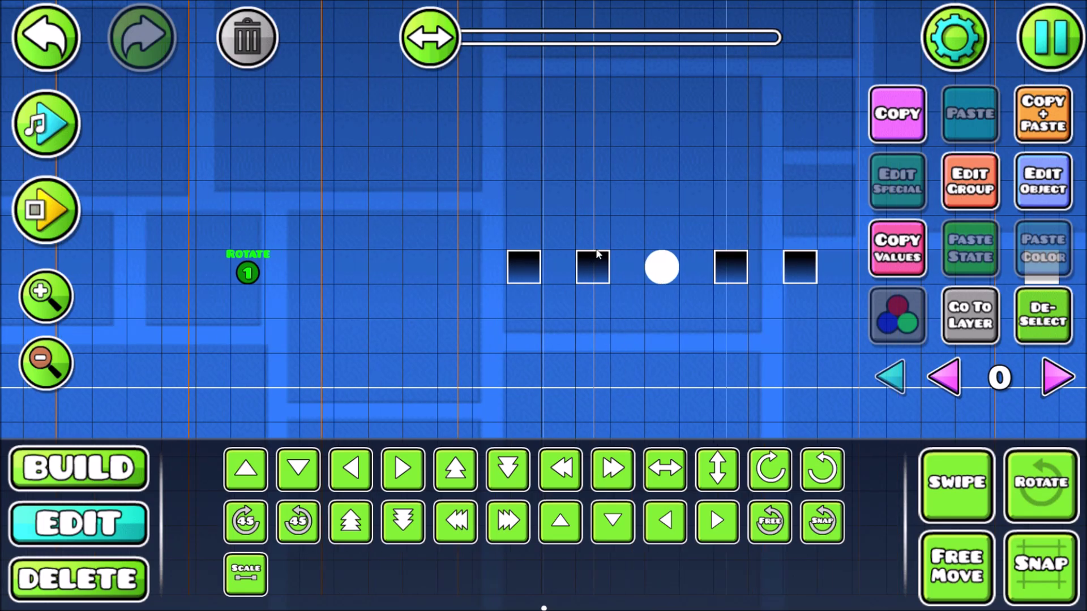
Set the Rotate trigger's Times 360 to 1 and its move time to 2.
{"action": "left_click", "coordinate": [1042, 182]}
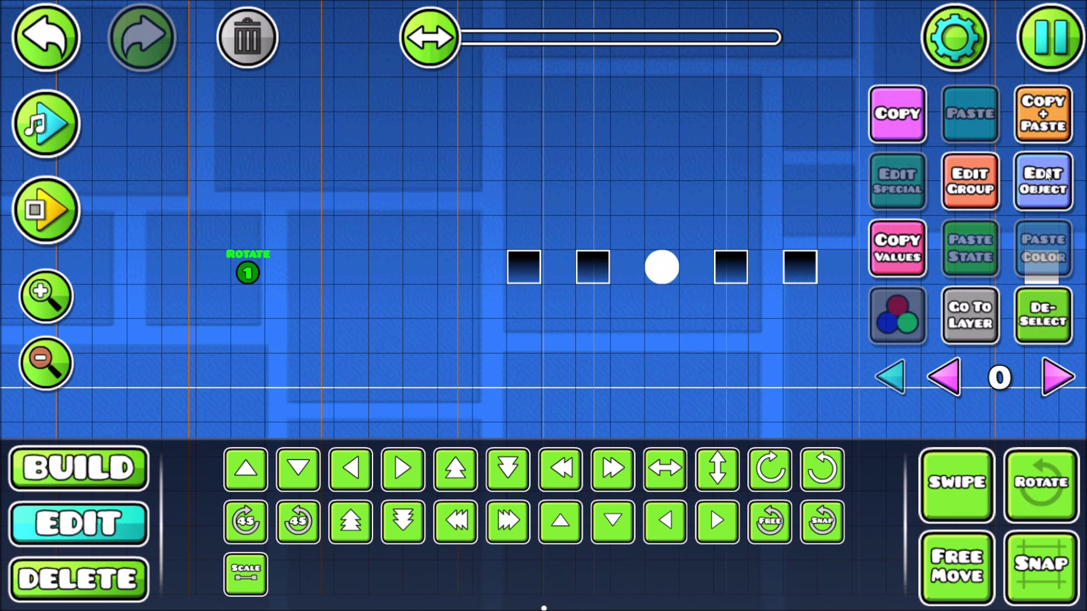
{"action": "left_click_drag", "start_coordinate": [764, 163], "coordinate": [773, 164]}
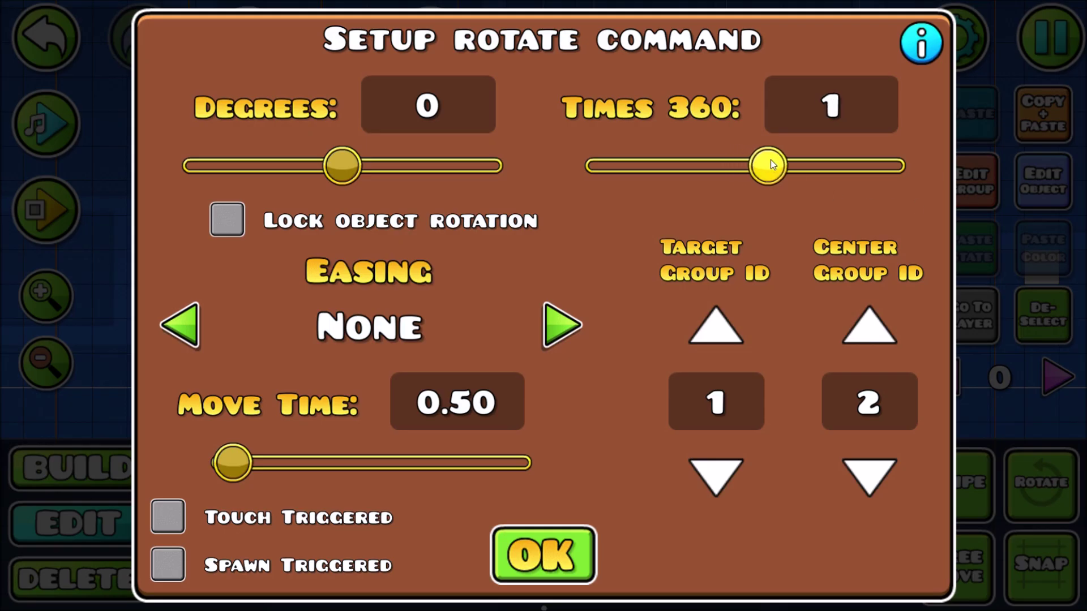
{"action": "left_click", "coordinate": [483, 398]}
{"action": "key", "text": "BackSpace"}
{"action": "key", "text": "BackSpace"}
{"action": "key", "text": "BackSpace"}
{"action": "key", "text": "BackSpace"}
{"action": "type", "text": "2"}
{"action": "left_click", "coordinate": [502, 543]}
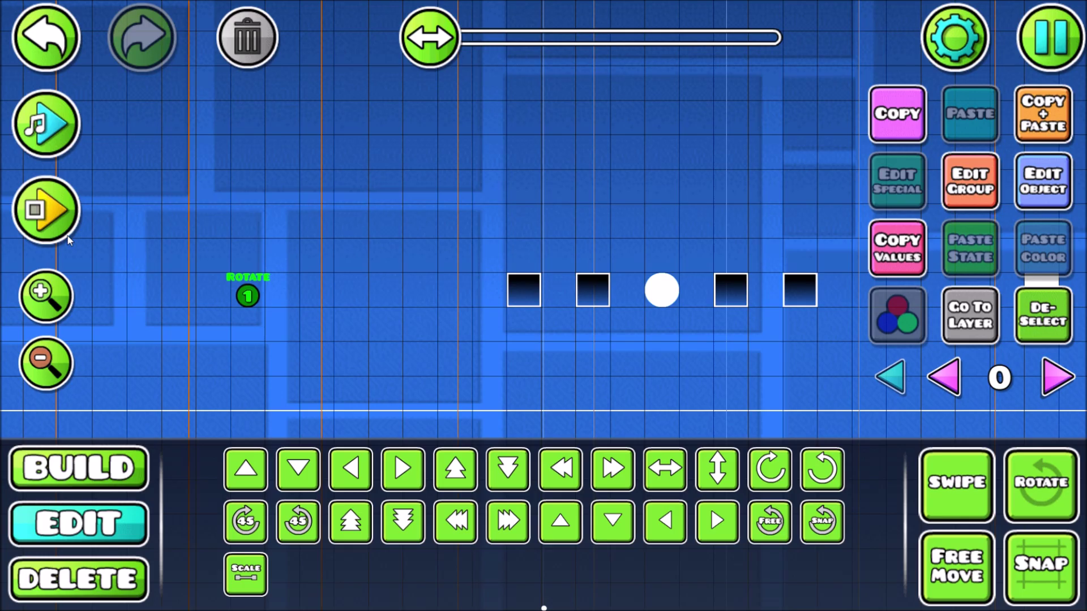
Playtest the level to check how the blocks rotate around the circle, and stop the test.
{"action": "left_click", "coordinate": [62, 227]}
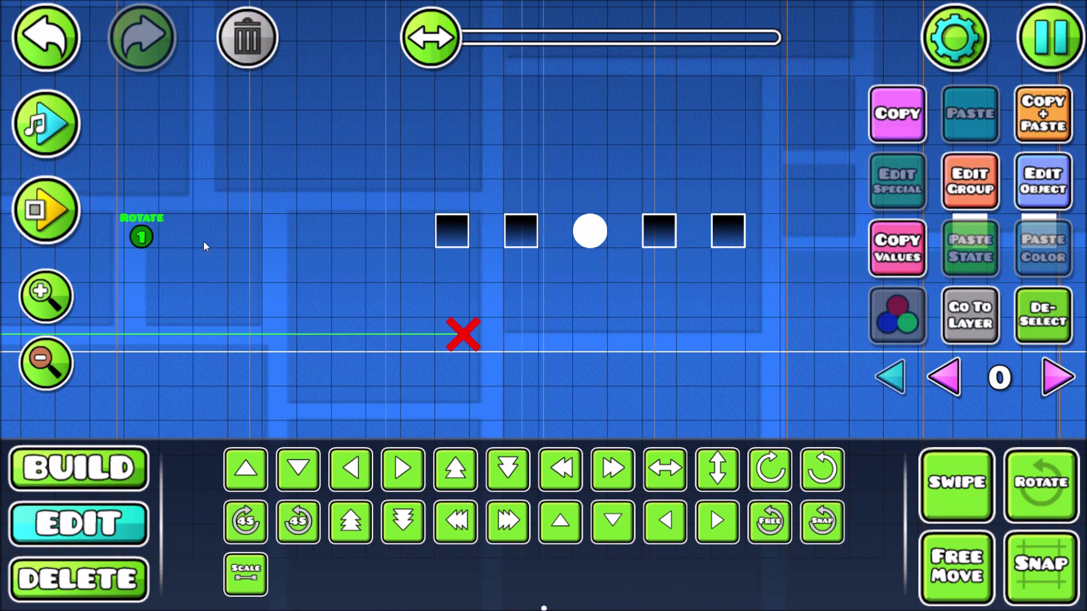
{"action": "left_click", "coordinate": [65, 214]}
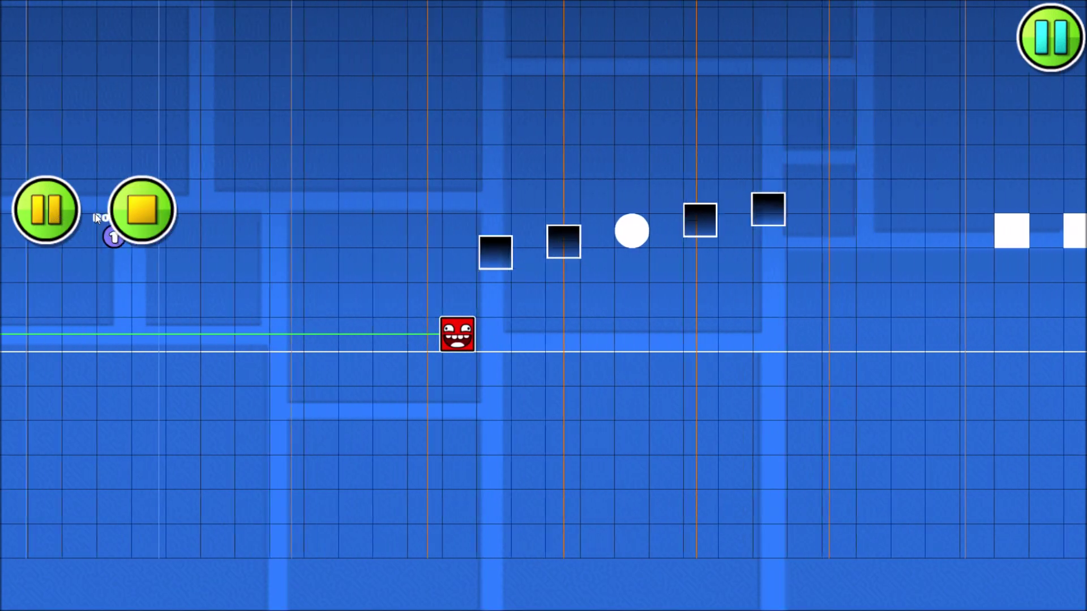
{"action": "left_click", "coordinate": [45, 212]}
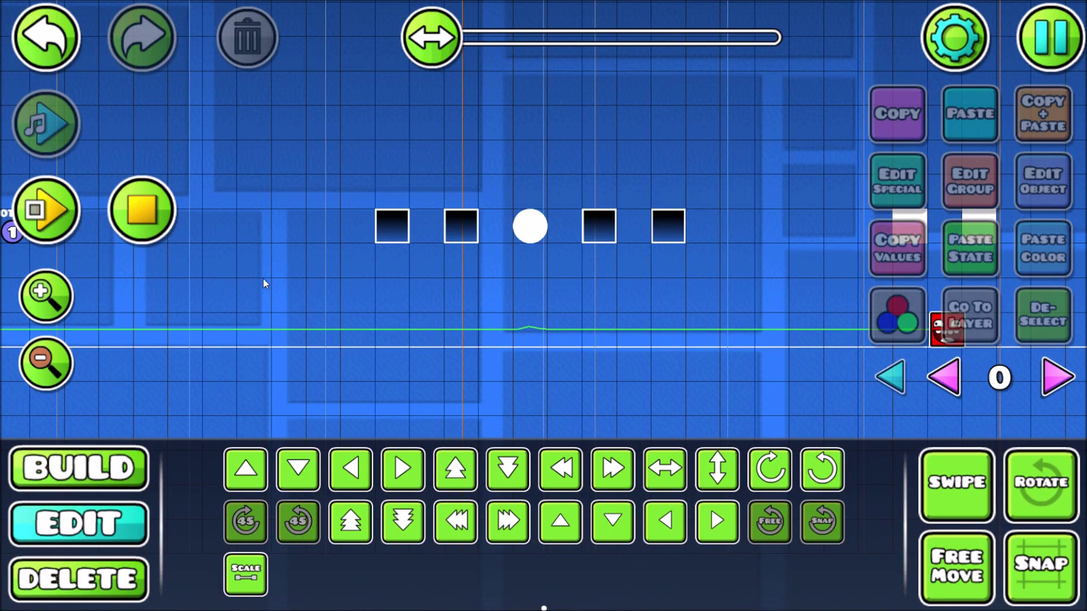
{"action": "left_click", "coordinate": [128, 234]}
{"action": "left_click", "coordinate": [128, 233]}
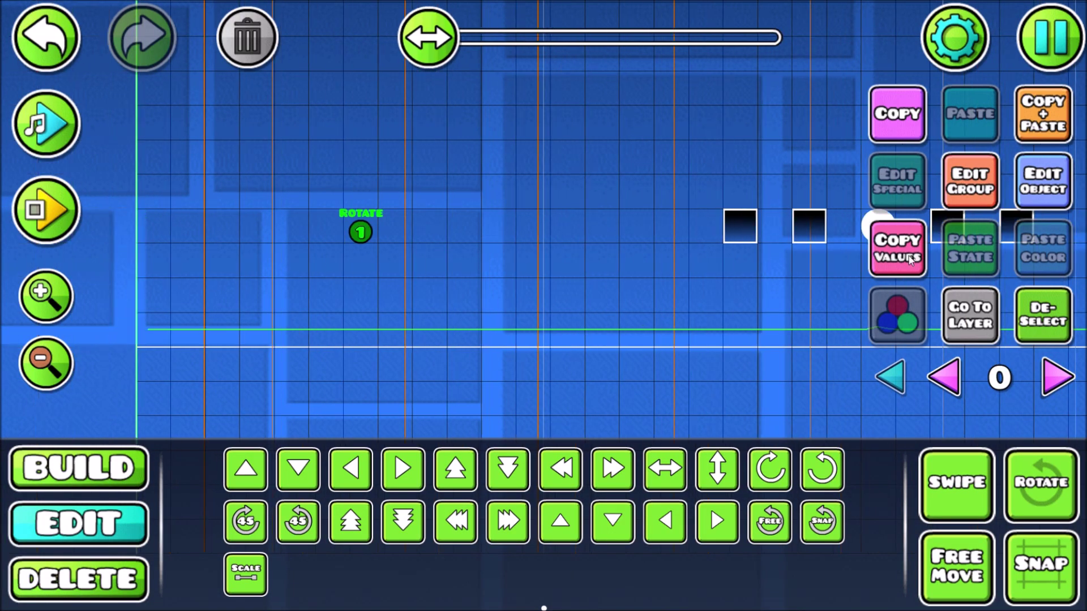
Set the Rotate trigger's Times 360 to -1 and playtest the reversed rotation.
{"action": "left_click", "coordinate": [1043, 181]}
{"action": "left_click_drag", "start_coordinate": [739, 179], "coordinate": [729, 175]}
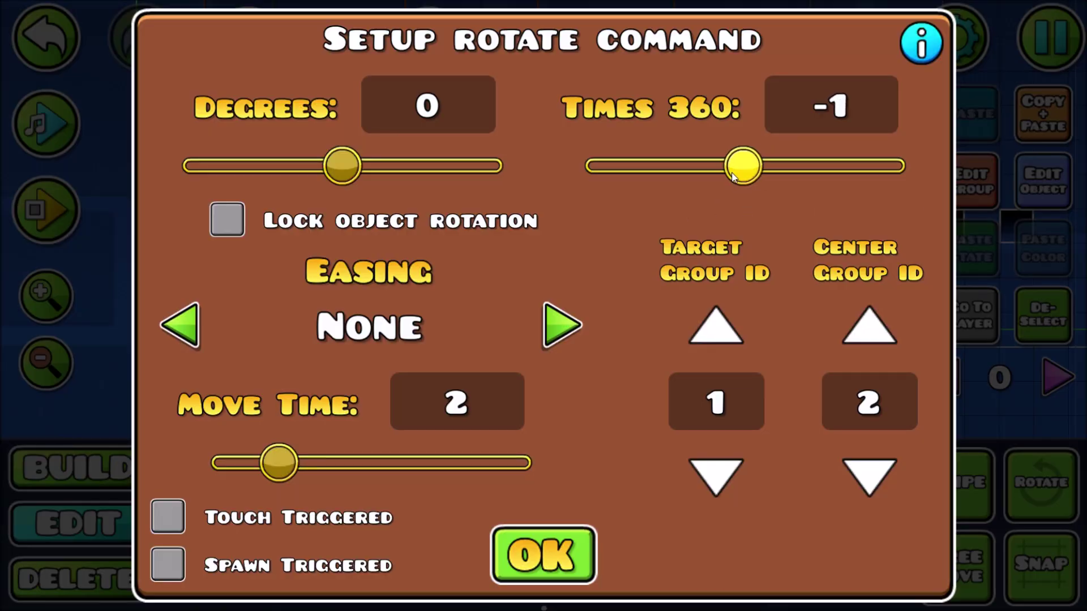
{"action": "left_click", "coordinate": [588, 534]}
{"action": "left_click", "coordinate": [53, 201]}
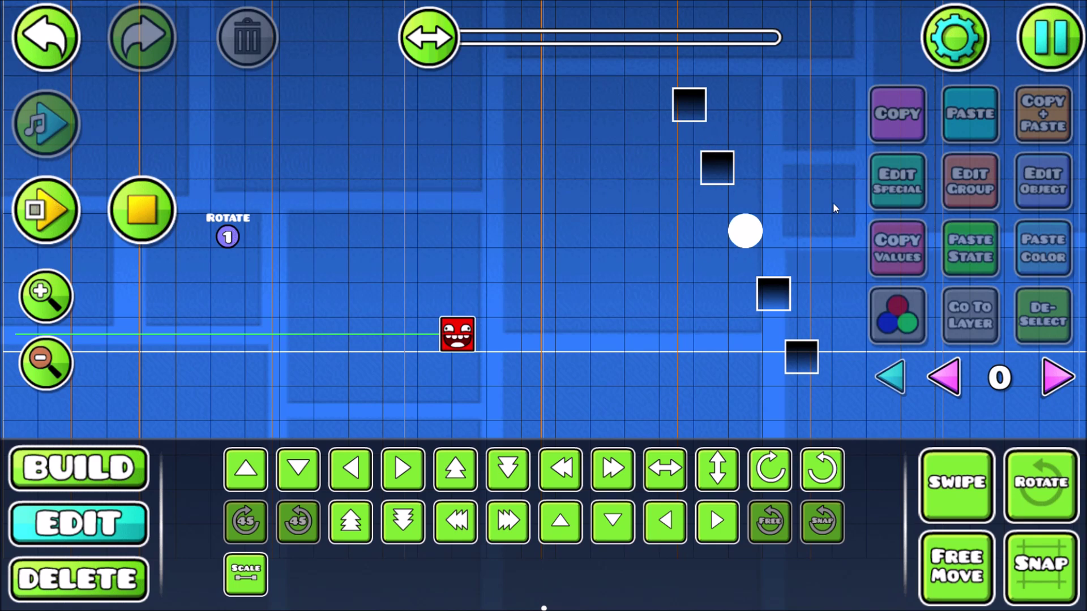
Resume the playtest to watch the reversed rotation around the circle, stop it and return to the Rotate trigger.
{"action": "left_click", "coordinate": [37, 222]}
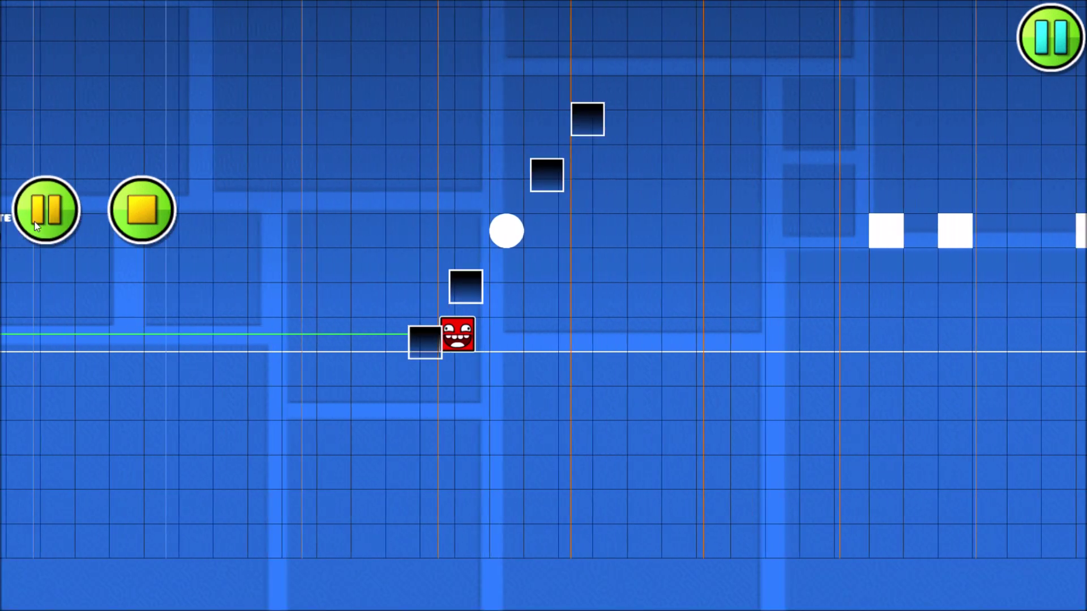
{"action": "left_click", "coordinate": [198, 197]}
{"action": "left_click", "coordinate": [149, 209]}
{"action": "left_click_drag", "start_coordinate": [378, 271], "coordinate": [863, 290]}
{"action": "left_click_drag", "start_coordinate": [292, 260], "coordinate": [706, 250]}
{"action": "left_click", "coordinate": [180, 248]}
{"action": "left_click_drag", "start_coordinate": [386, 271], "coordinate": [280, 264]}
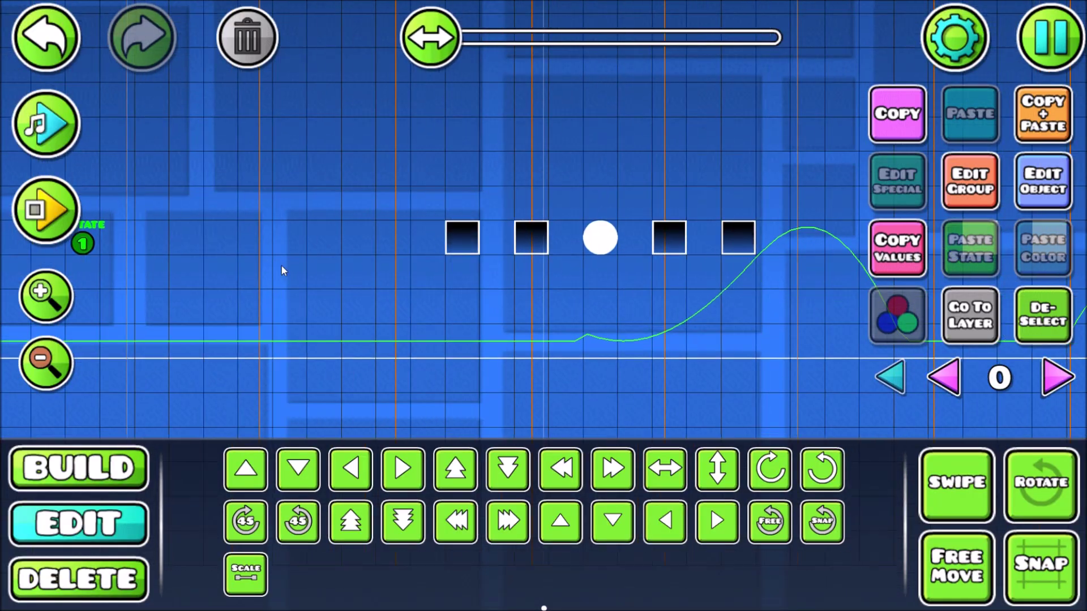
{"action": "left_click", "coordinate": [61, 363]}
{"action": "left_click", "coordinate": [61, 363]}
{"action": "left_click", "coordinate": [585, 264]}
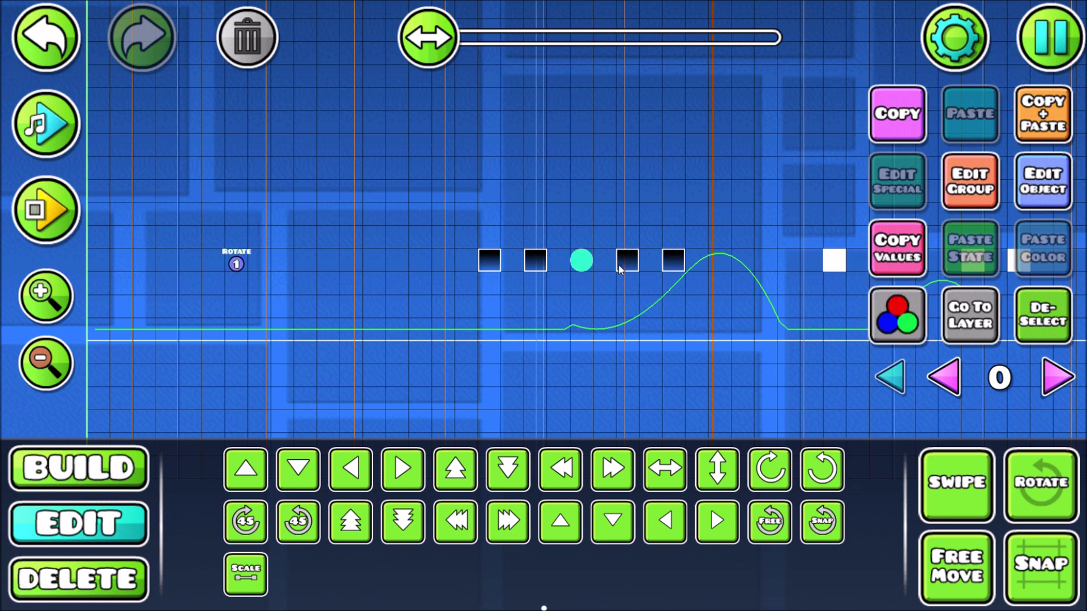
{"action": "left_click", "coordinate": [897, 315]}
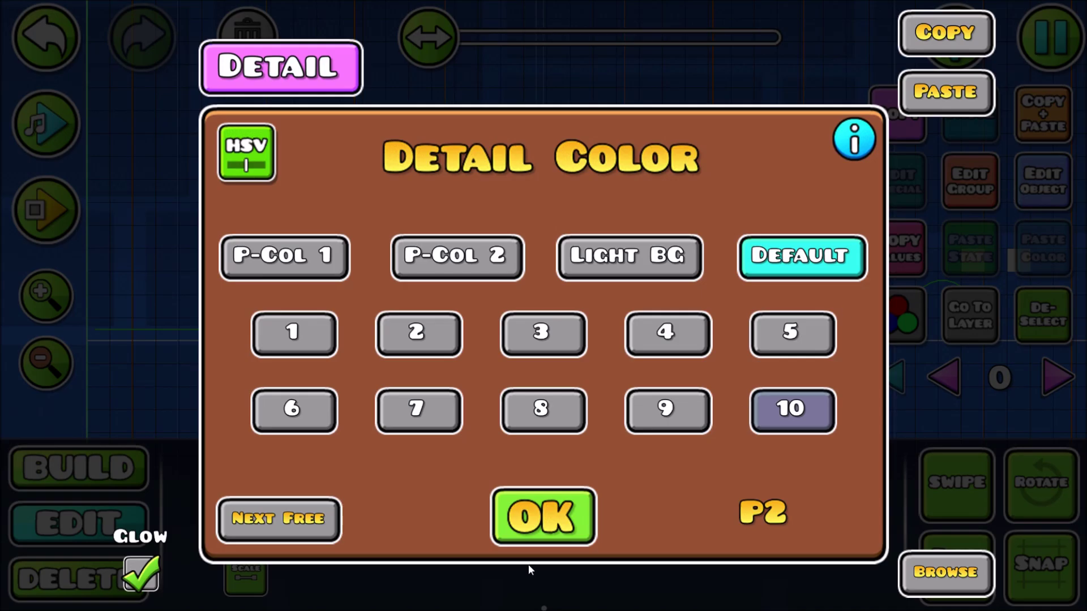
{"action": "left_click", "coordinate": [550, 527]}
Place an Alpha trigger near the start of the level, above and before the Rotate trigger.
{"action": "left_click", "coordinate": [121, 471]}
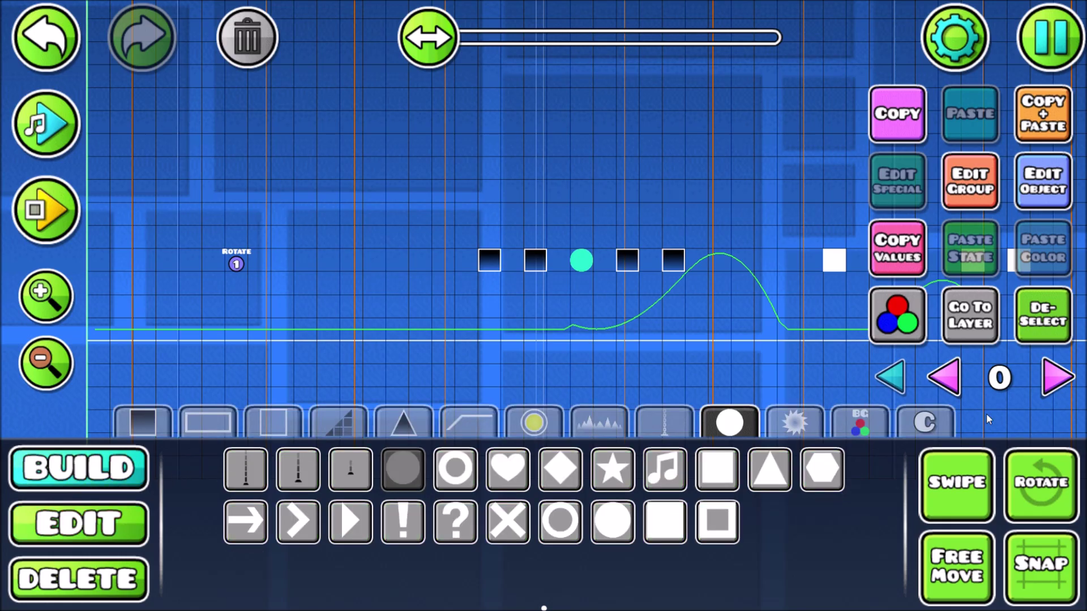
{"action": "left_click", "coordinate": [860, 424]}
{"action": "left_click", "coordinate": [507, 470]}
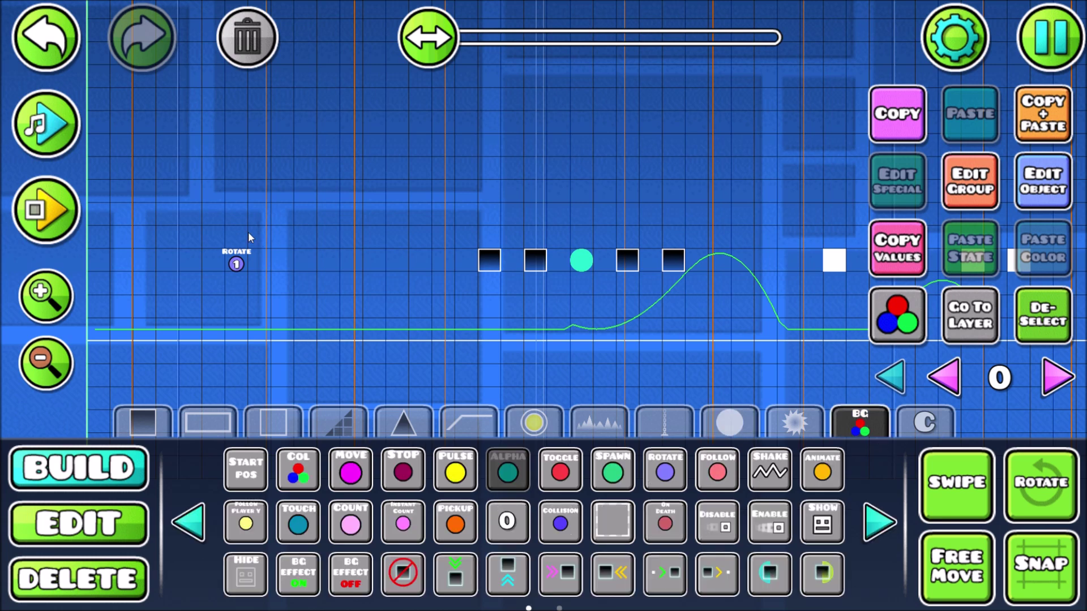
{"action": "left_click", "coordinate": [145, 195]}
Set the Alpha trigger to group ID 2 and lower its opacity and fade time to the minimum.
{"action": "left_click", "coordinate": [1042, 181]}
{"action": "left_click", "coordinate": [638, 211]}
{"action": "left_click", "coordinate": [639, 210]}
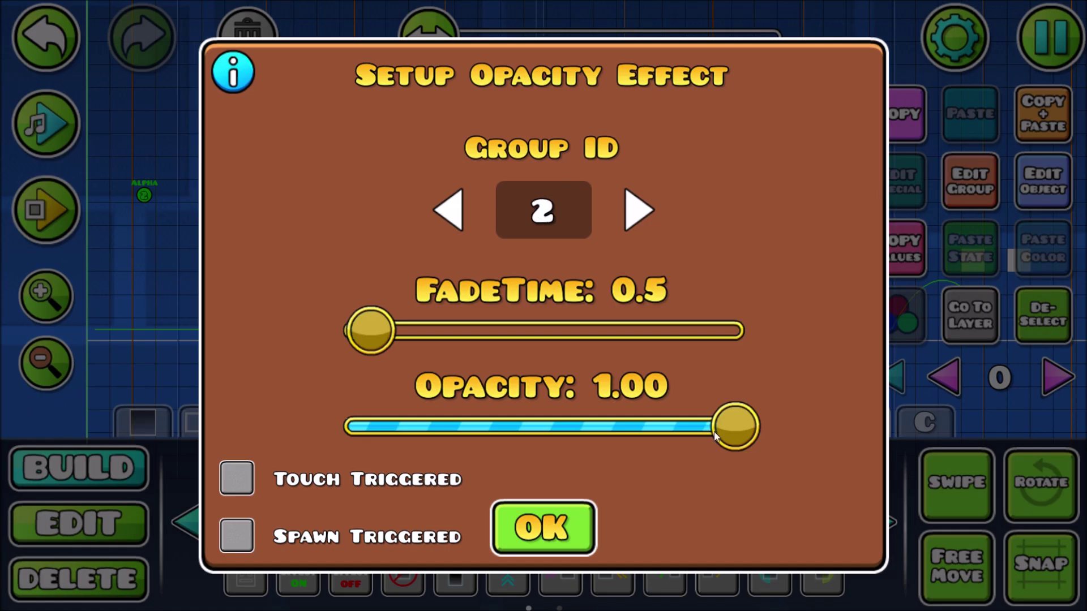
{"action": "left_click_drag", "start_coordinate": [735, 424], "coordinate": [260, 387]}
{"action": "left_click_drag", "start_coordinate": [346, 334], "coordinate": [334, 334]}
{"action": "left_click", "coordinate": [543, 510]}
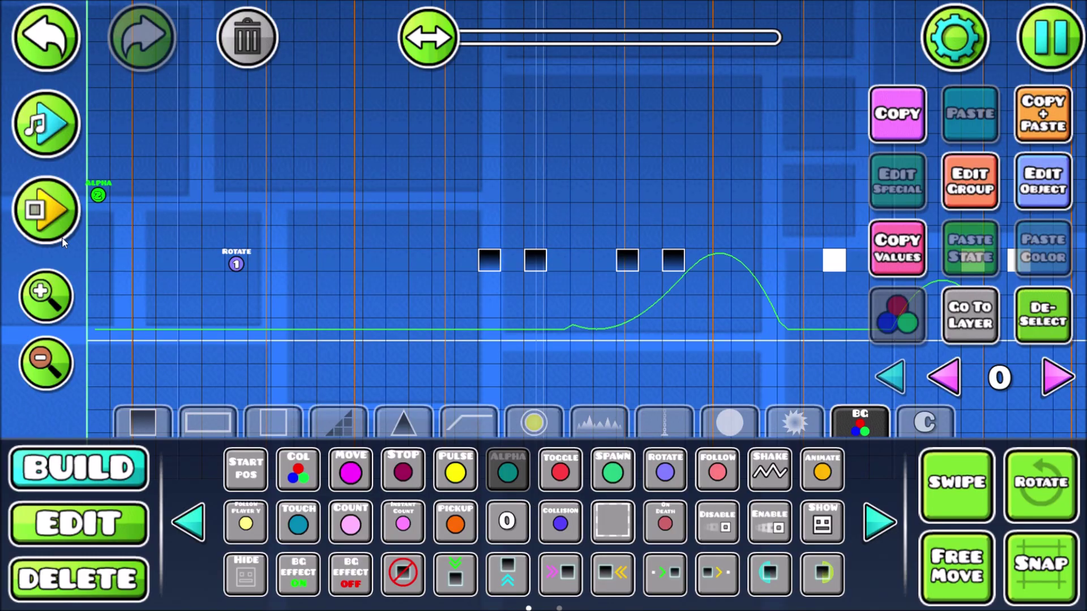
Playtest the level to check the rotation with the center circle hidden, and stop the test.
{"action": "left_click", "coordinate": [47, 209]}
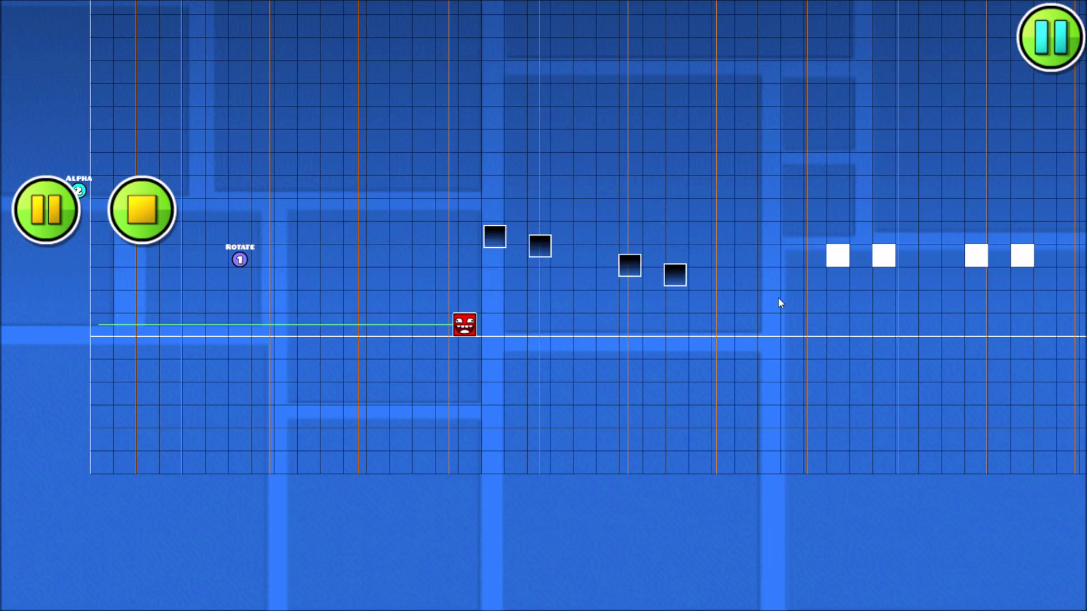
{"action": "left_click", "coordinate": [139, 210]}
{"action": "left_click_drag", "start_coordinate": [255, 262], "coordinate": [579, 246]}
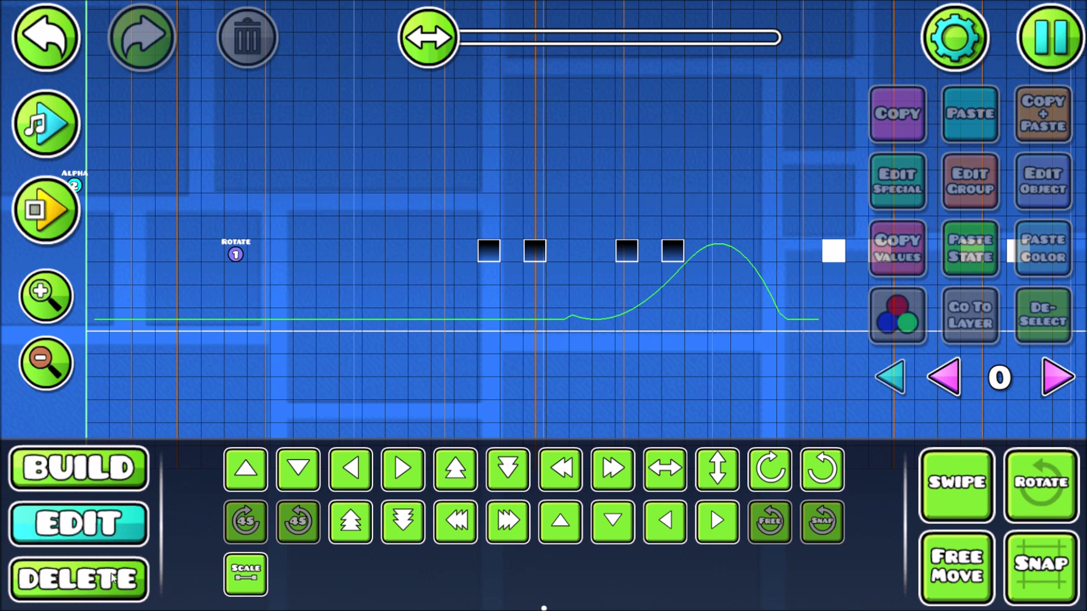
Select the four white blocks farther along the level and add them to the next free group ID, 3.
{"action": "left_click", "coordinate": [116, 568]}
{"action": "left_click", "coordinate": [72, 541]}
{"action": "left_click_drag", "start_coordinate": [706, 266], "coordinate": [691, 350]}
{"action": "left_click_drag", "start_coordinate": [583, 378], "coordinate": [354, 352]}
{"action": "key", "text": "shift+d"}
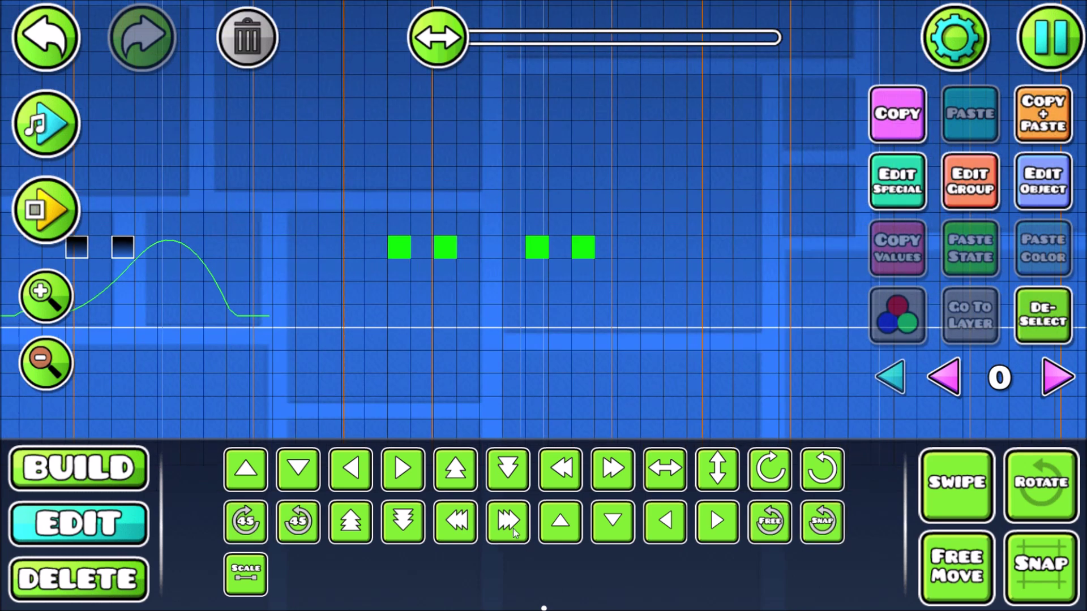
{"action": "left_click", "coordinate": [1060, 180]}
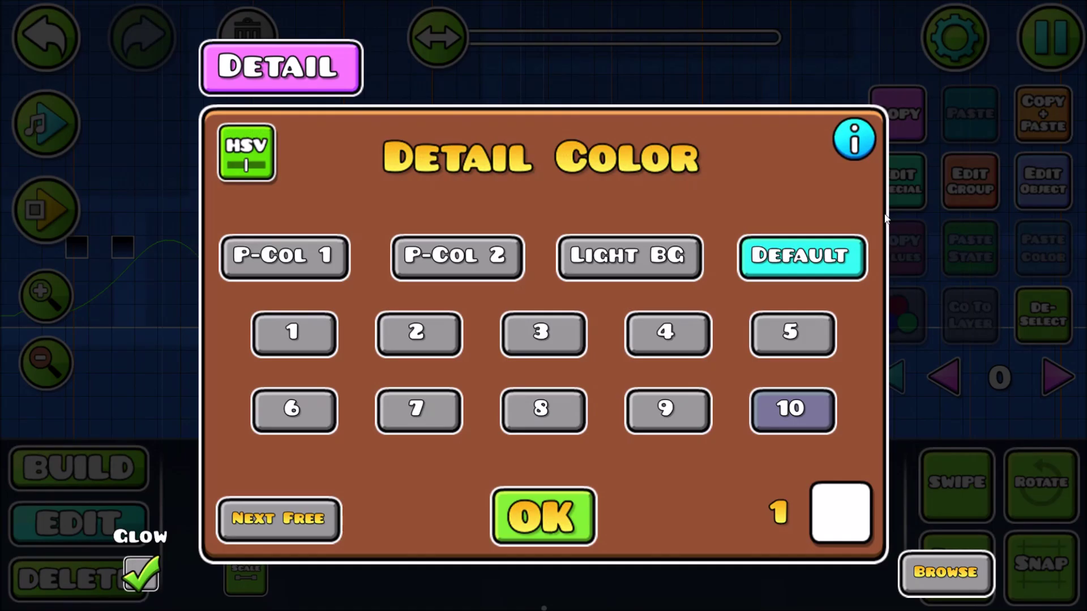
{"action": "left_click", "coordinate": [582, 498]}
{"action": "left_click", "coordinate": [988, 201]}
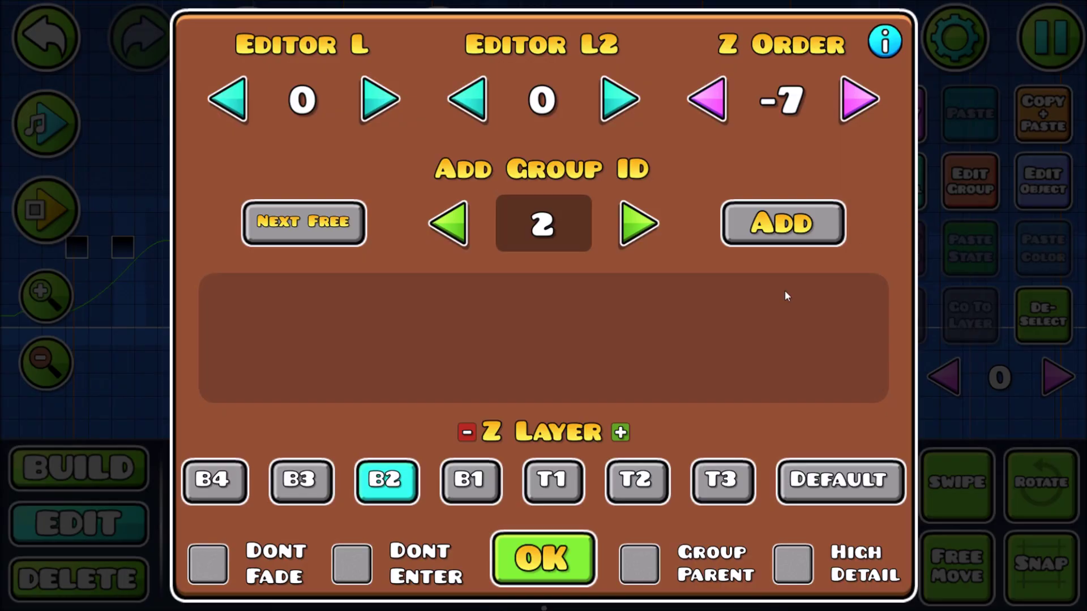
{"action": "left_click", "coordinate": [583, 551]}
{"action": "left_click", "coordinate": [954, 206]}
{"action": "left_click", "coordinate": [337, 240]}
{"action": "left_click", "coordinate": [735, 242]}
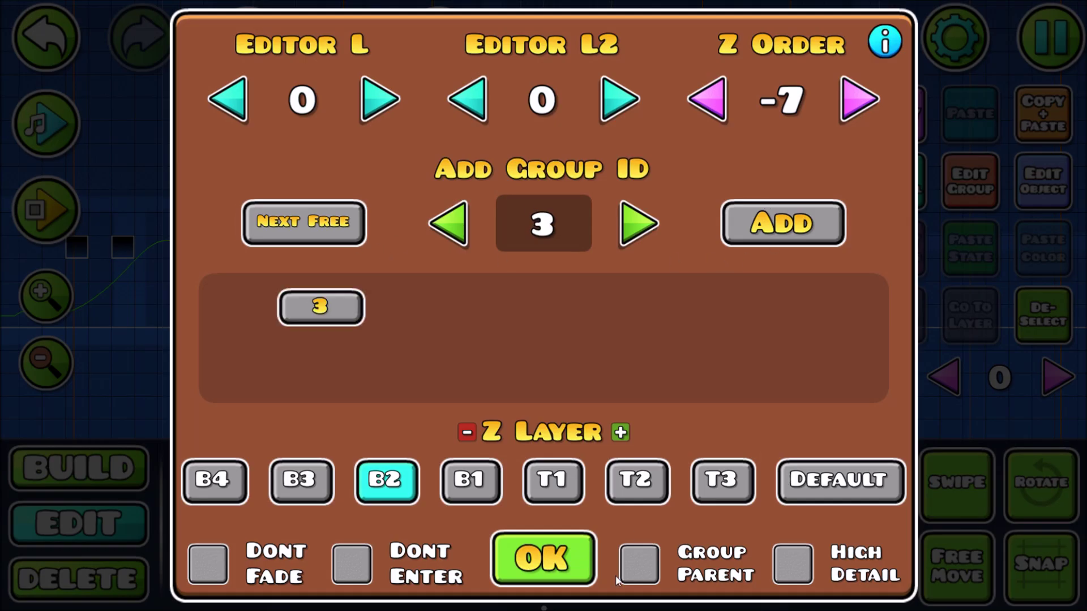
{"action": "left_click", "coordinate": [542, 559]}
Shift the center circle forward into the gap in the middle of the four white blocks.
{"action": "left_click", "coordinate": [213, 248]}
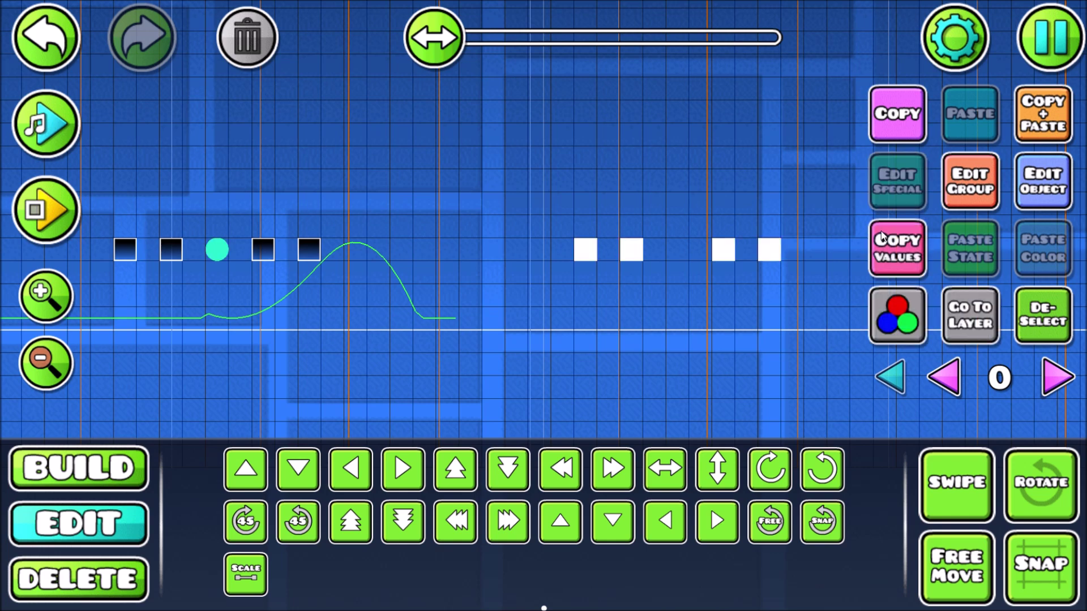
{"action": "left_click", "coordinate": [508, 521]}
{"action": "left_click", "coordinate": [515, 522]}
{"action": "left_click", "coordinate": [516, 522]}
{"action": "left_click", "coordinate": [516, 522]}
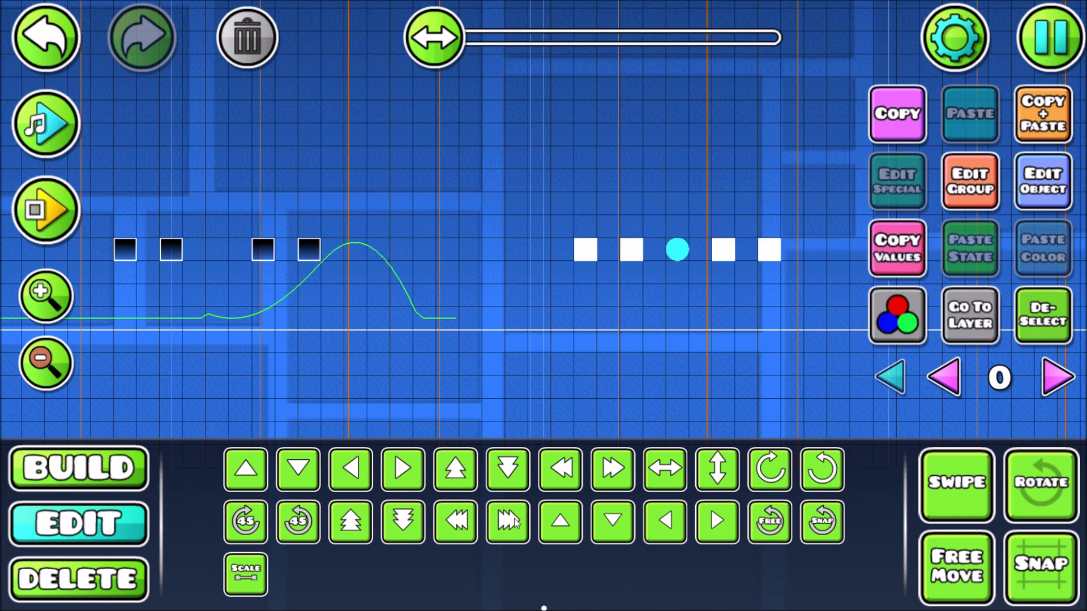
Replace the circle's group with the next free group ID, 4, and deselect it.
{"action": "left_click", "coordinate": [971, 191]}
{"action": "left_click", "coordinate": [323, 306]}
{"action": "left_click", "coordinate": [335, 230]}
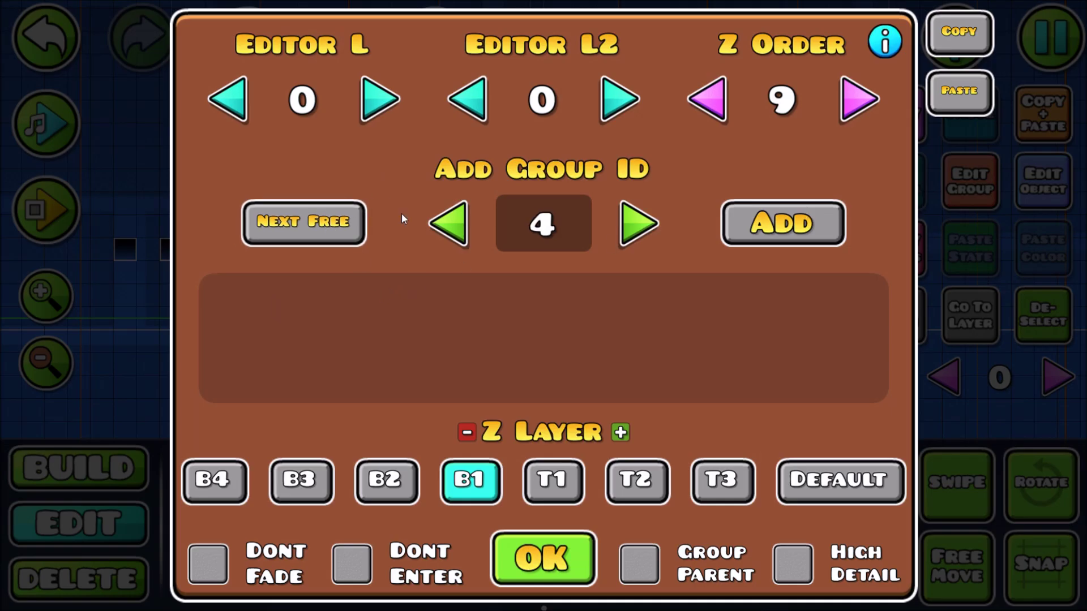
{"action": "left_click", "coordinate": [730, 230]}
{"action": "left_click", "coordinate": [545, 562]}
{"action": "left_click", "coordinate": [1042, 322]}
Shift the Rotate trigger forward along the level to just before the white blocks.
{"action": "left_click_drag", "start_coordinate": [589, 276], "coordinate": [788, 281]}
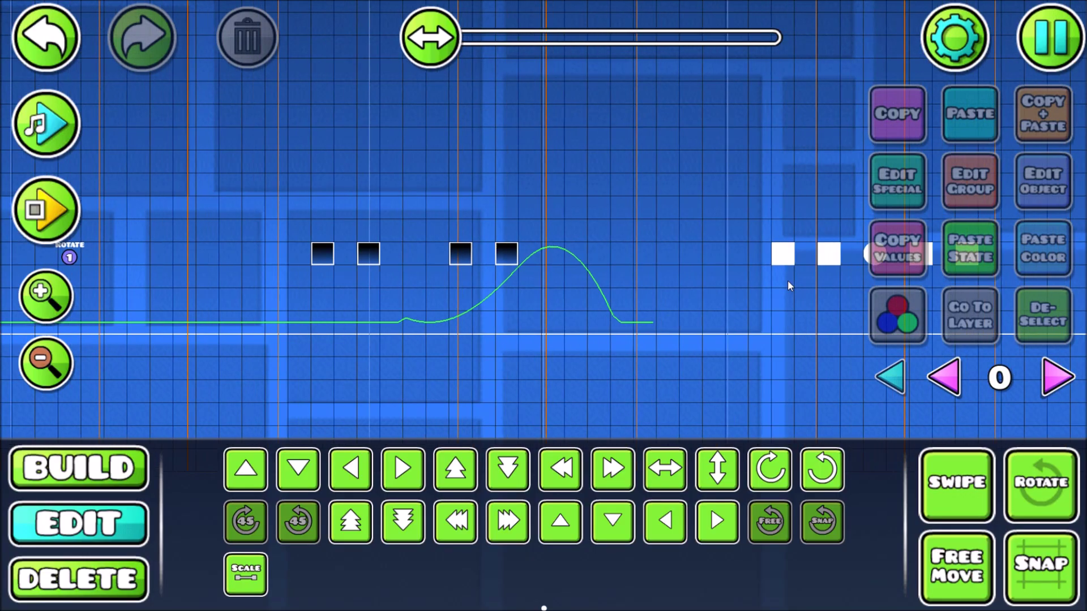
{"action": "left_click_drag", "start_coordinate": [220, 318], "coordinate": [389, 277]}
{"action": "left_click", "coordinate": [235, 219]}
{"action": "left_click_drag", "start_coordinate": [631, 316], "coordinate": [219, 440]}
{"action": "left_click", "coordinate": [520, 512]}
{"action": "left_click", "coordinate": [519, 512]}
{"action": "left_click", "coordinate": [520, 512]}
{"action": "left_click", "coordinate": [520, 512]}
{"action": "left_click", "coordinate": [520, 512]}
{"action": "left_click_drag", "start_coordinate": [651, 365], "coordinate": [614, 311]}
{"action": "key", "text": "d"}
{"action": "key", "text": "d"}
{"action": "key", "text": "d"}
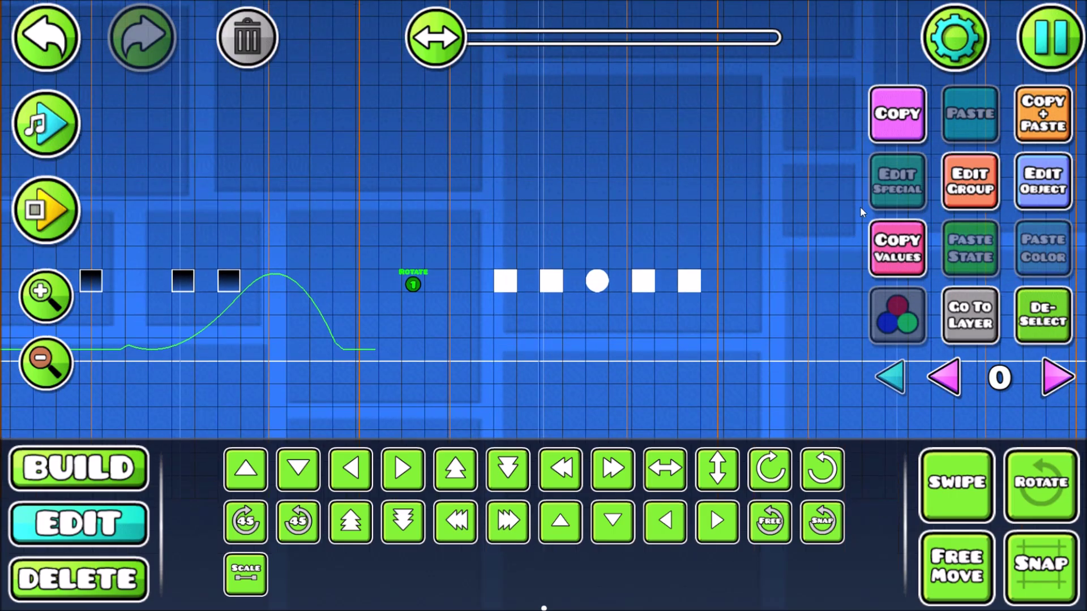
{"action": "left_click_drag", "start_coordinate": [738, 295], "coordinate": [650, 245]}
{"action": "key", "text": "a"}
Set the Rotate trigger's target group ID to 3, center group ID to 4 and Times 360 to 2.
{"action": "left_click", "coordinate": [1020, 198]}
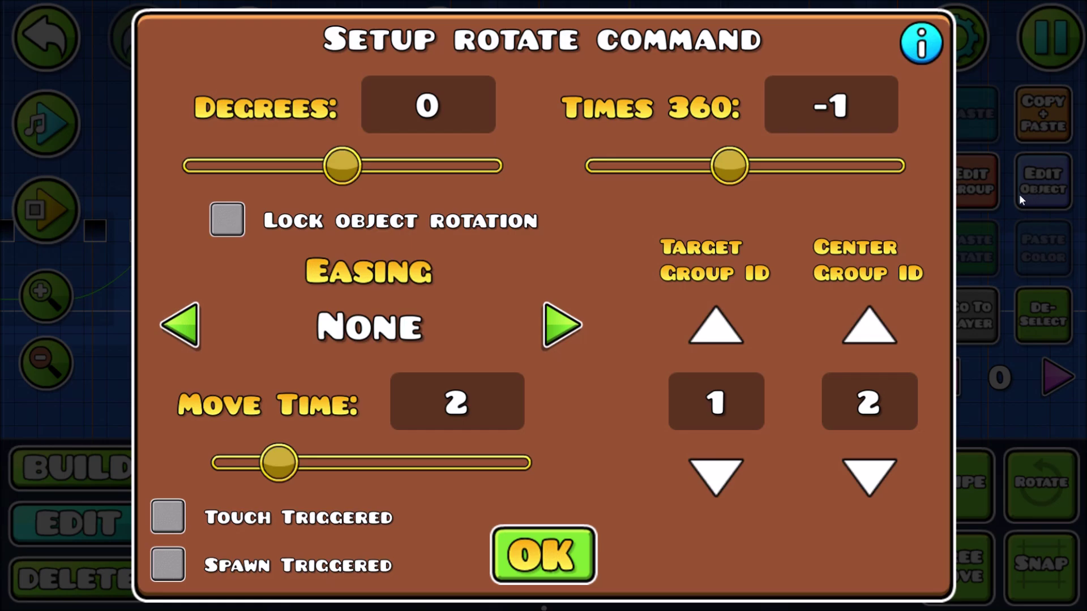
{"action": "left_click", "coordinate": [716, 325]}
{"action": "left_click", "coordinate": [716, 325]}
{"action": "double_click", "coordinate": [872, 309]}
{"action": "left_click_drag", "start_coordinate": [742, 170], "coordinate": [789, 170]}
{"action": "left_click", "coordinate": [543, 554]}
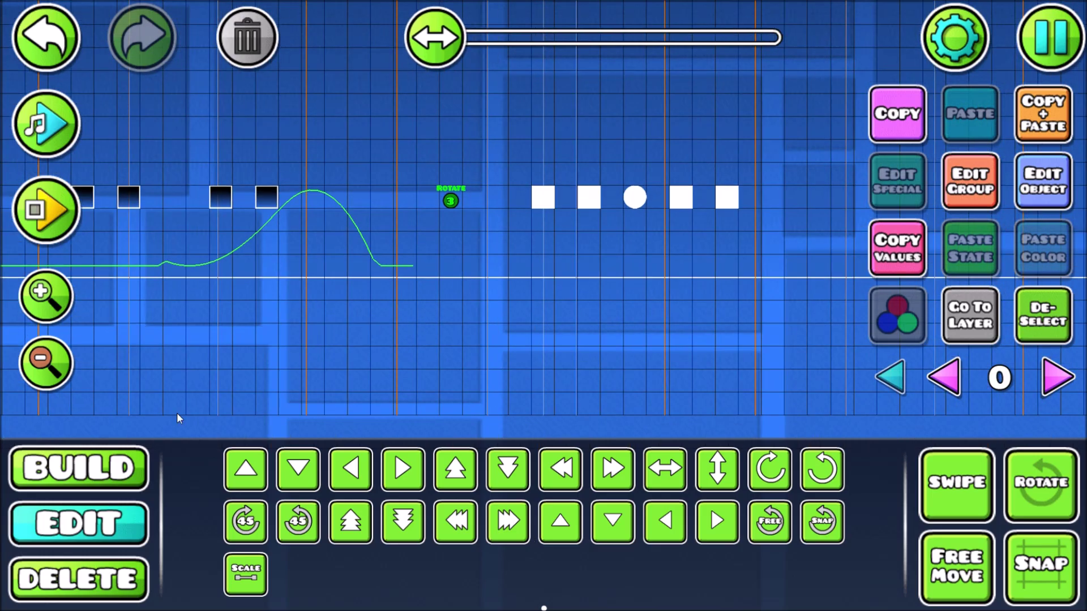
Place a Start Pos on the ground before the Rotate trigger, keeping its default cube mode and speed.
{"action": "left_click", "coordinate": [82, 490]}
{"action": "left_click_drag", "start_coordinate": [396, 359], "coordinate": [569, 364]}
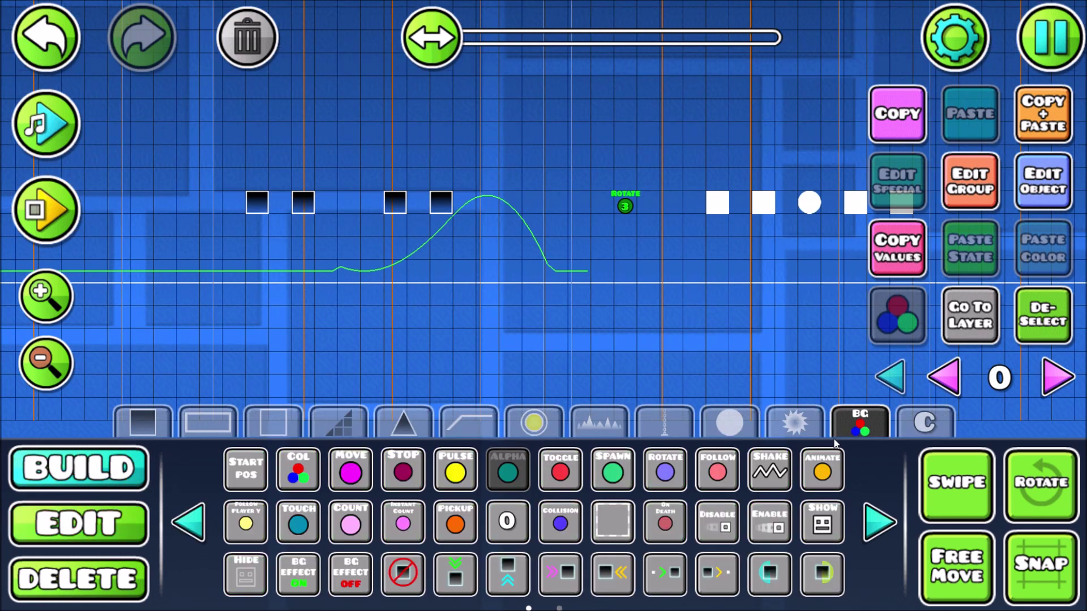
{"action": "left_click", "coordinate": [242, 480]}
{"action": "left_click", "coordinate": [505, 269]}
{"action": "left_click", "coordinate": [1042, 181]}
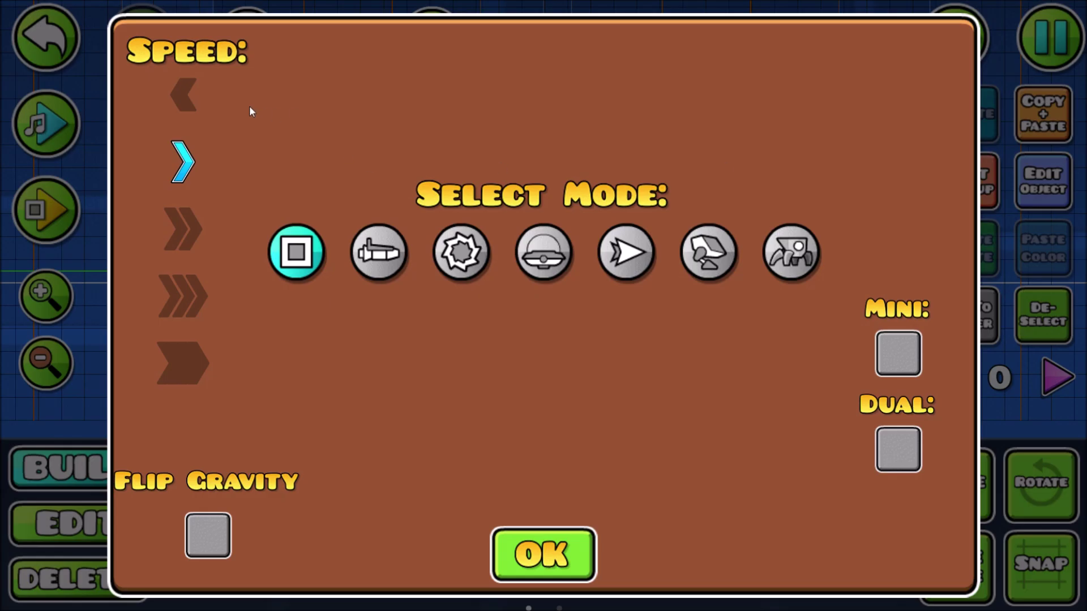
{"action": "left_click", "coordinate": [505, 532]}
Playtest from the Start Pos and pause mid-rotation to examine how the individual white blocks tilt.
{"action": "left_click_drag", "start_coordinate": [425, 280], "coordinate": [274, 271]}
{"action": "left_click", "coordinate": [45, 209]}
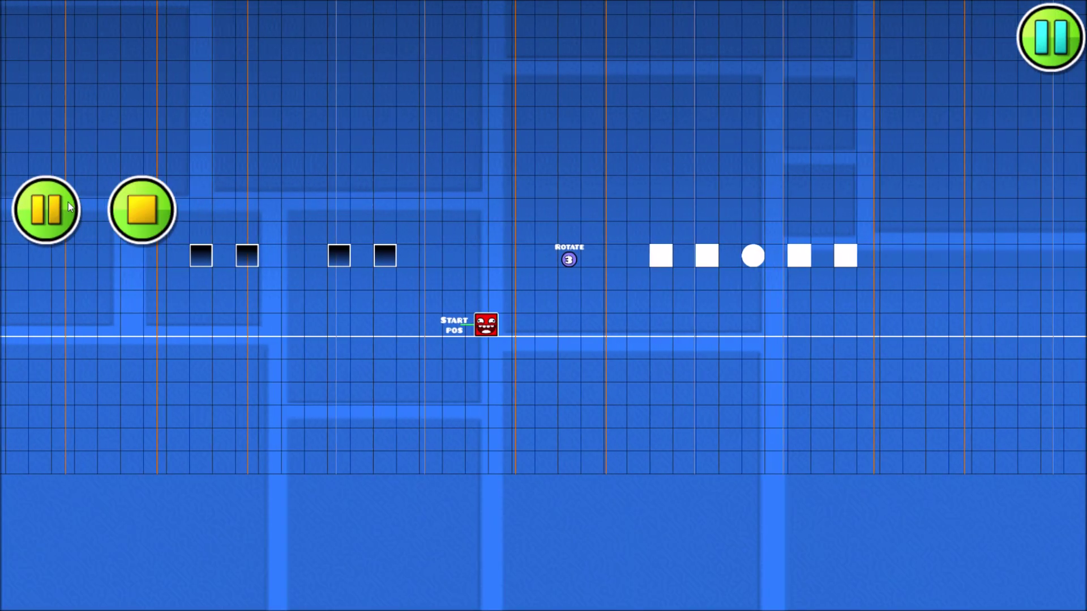
{"action": "left_click", "coordinate": [55, 215]}
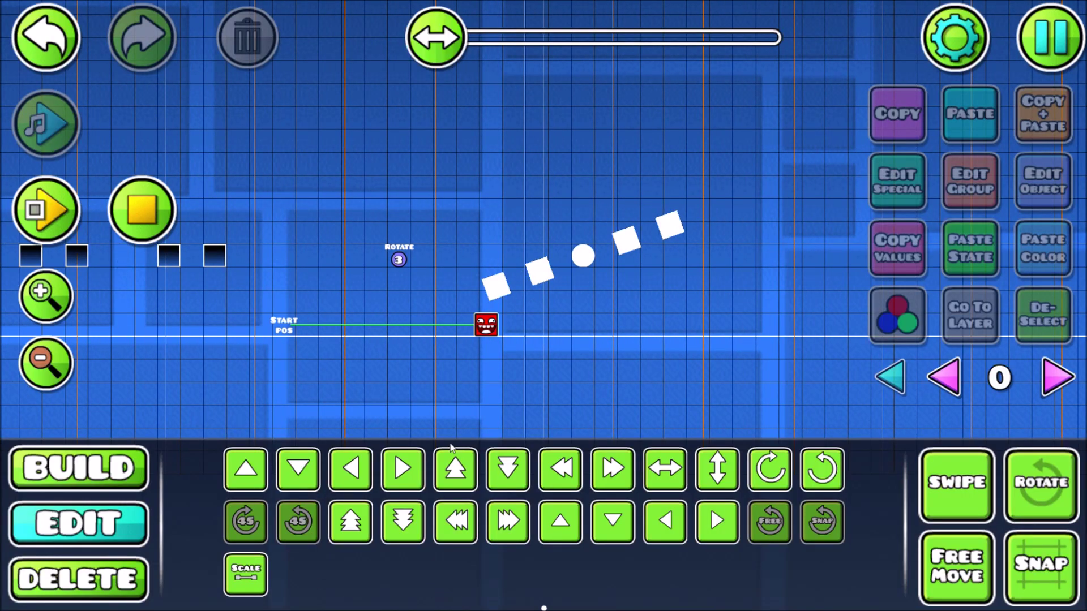
{"action": "left_click", "coordinate": [34, 294]}
{"action": "left_click", "coordinate": [34, 294]}
{"action": "left_click_drag", "start_coordinate": [429, 294], "coordinate": [364, 300]}
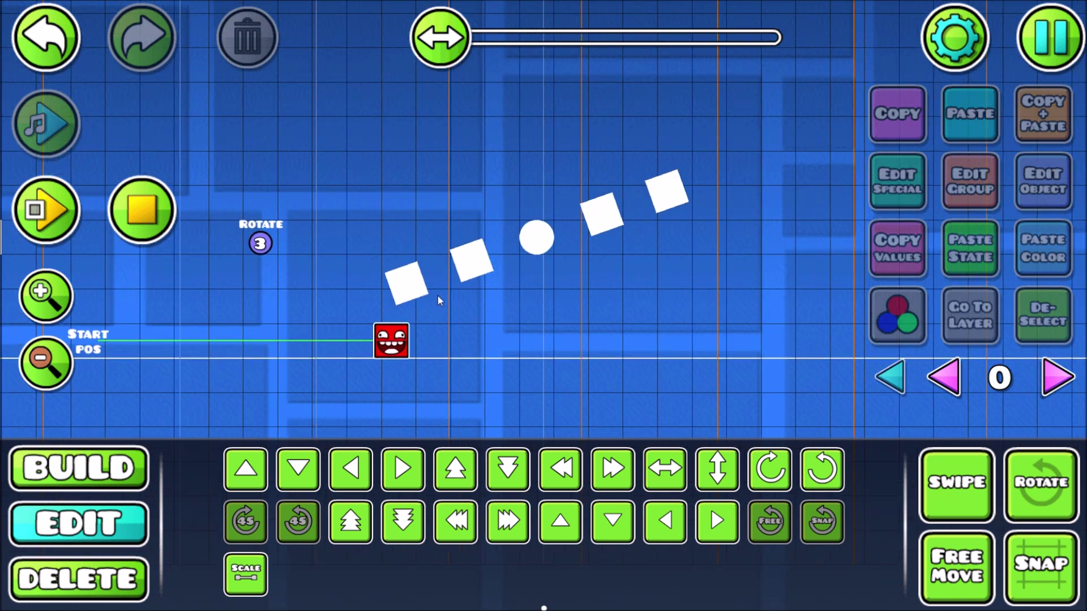
Try rotating the lowest tilted white block on its own, undo the rotation and deselect the block.
{"action": "left_click", "coordinate": [415, 276]}
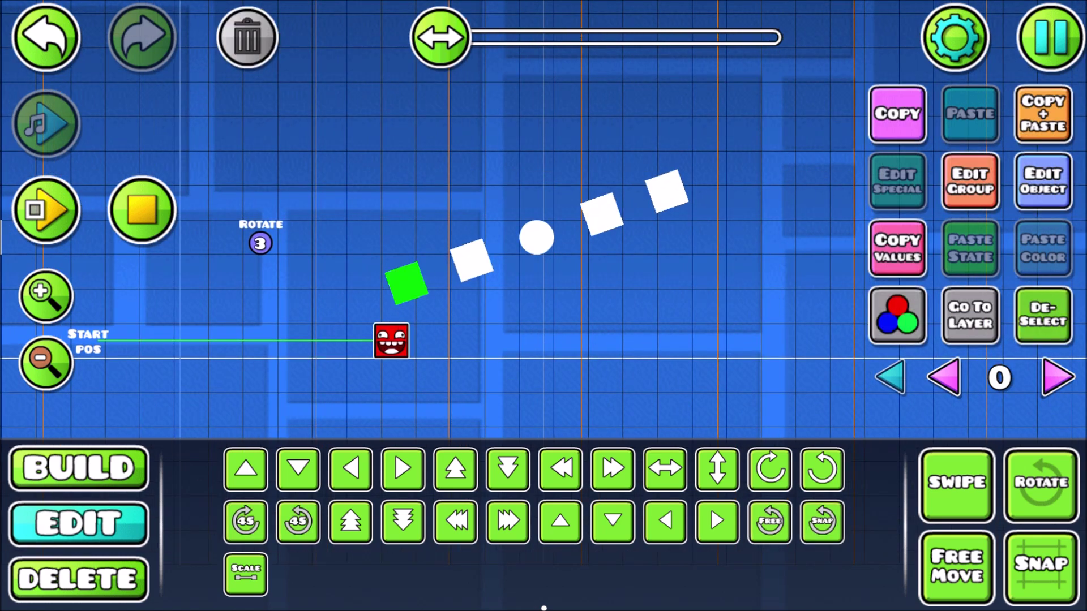
{"action": "key", "text": "r"}
{"action": "left_click_drag", "start_coordinate": [522, 286], "coordinate": [302, 331]}
{"action": "left_click", "coordinate": [47, 57]}
{"action": "left_click", "coordinate": [1032, 491]}
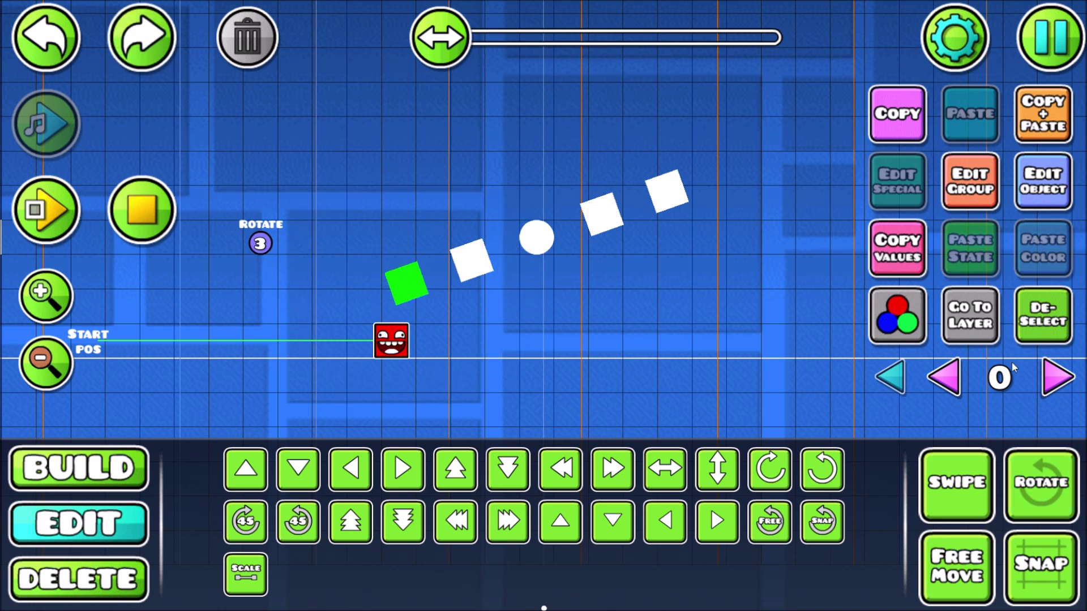
{"action": "left_click", "coordinate": [1030, 329]}
Stop the playtest and enable Lock Object Rotation on the Rotate trigger for group 3.
{"action": "left_click_drag", "start_coordinate": [403, 352], "coordinate": [442, 360]}
{"action": "left_click", "coordinate": [141, 210]}
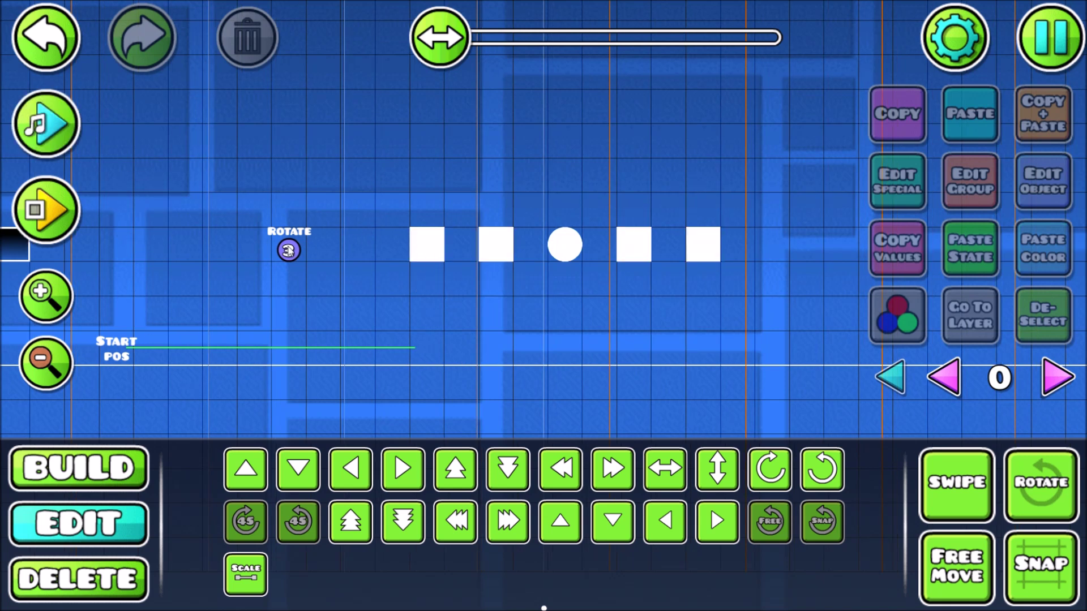
{"action": "left_click", "coordinate": [289, 251]}
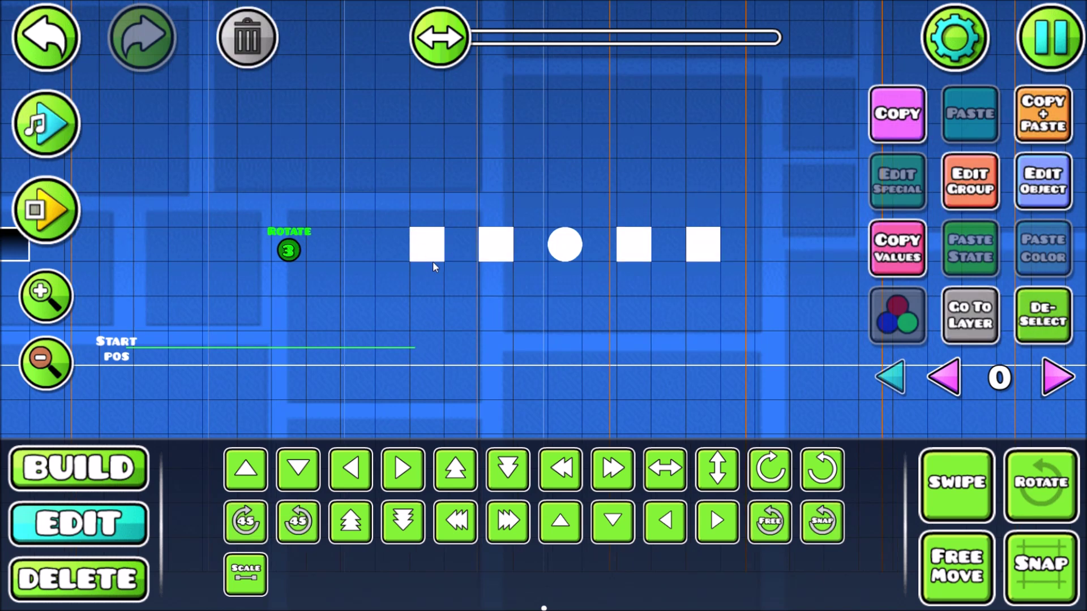
{"action": "left_click", "coordinate": [1042, 172]}
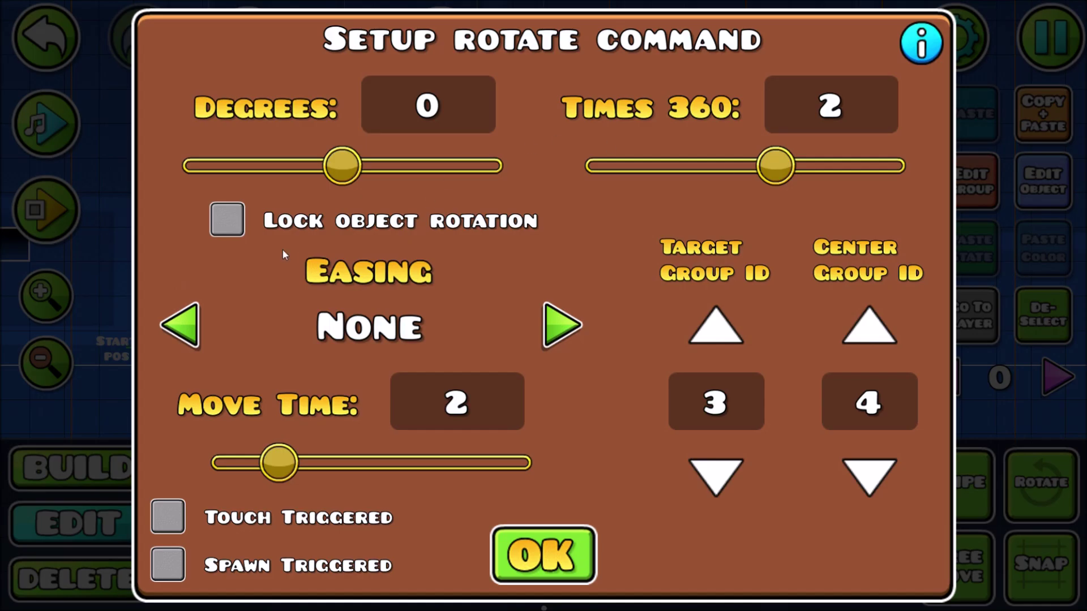
{"action": "left_click", "coordinate": [237, 228]}
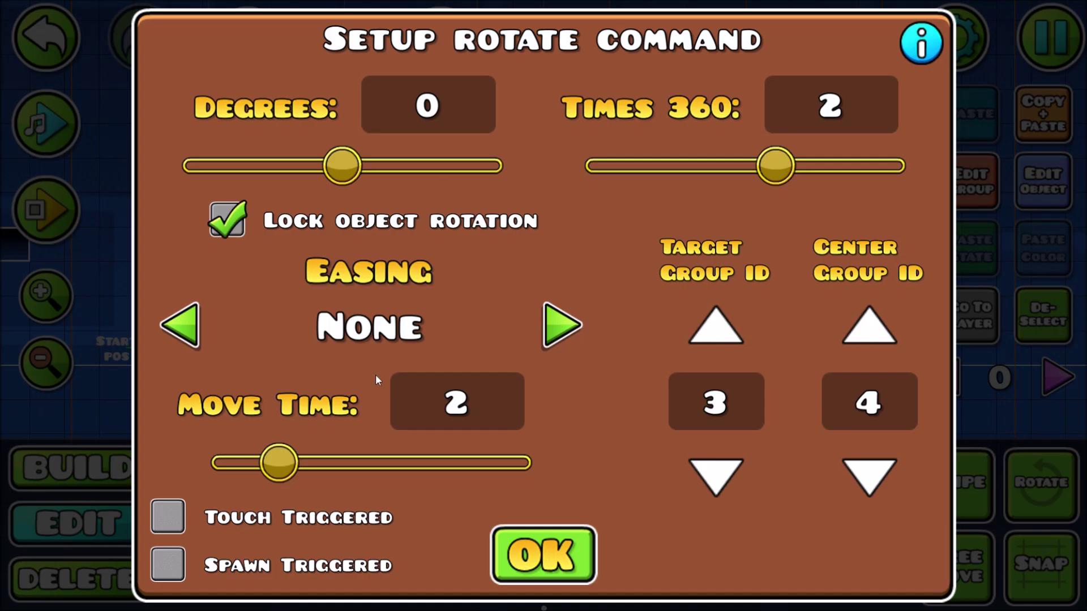
{"action": "left_click", "coordinate": [528, 543]}
Playtest the rotation with object rotation locked, pause it to check the blocks' orientation, and stop the test.
{"action": "left_click", "coordinate": [46, 204]}
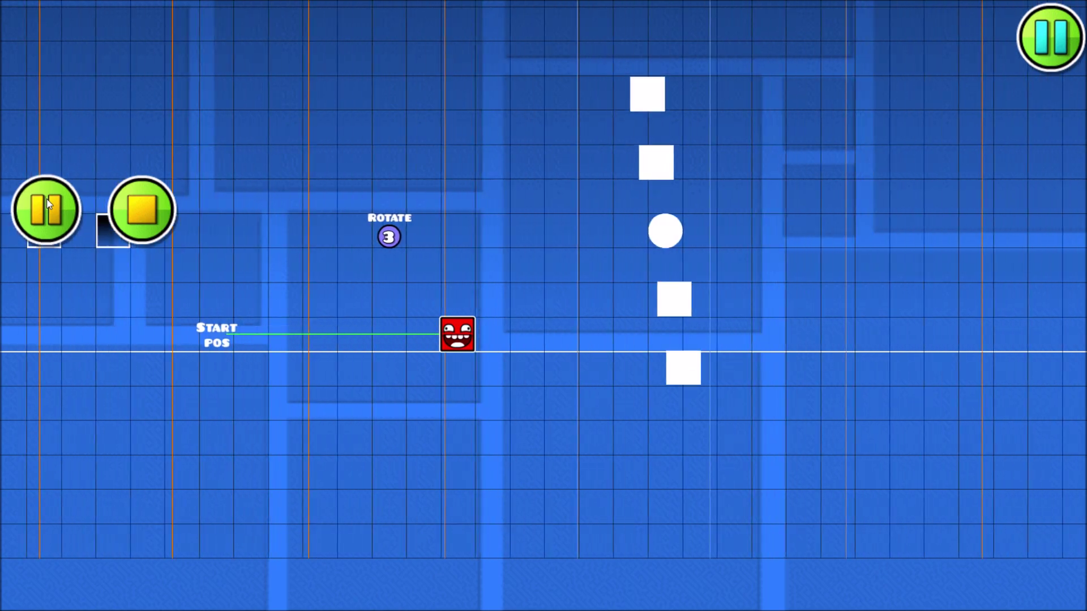
{"action": "left_click", "coordinate": [46, 204]}
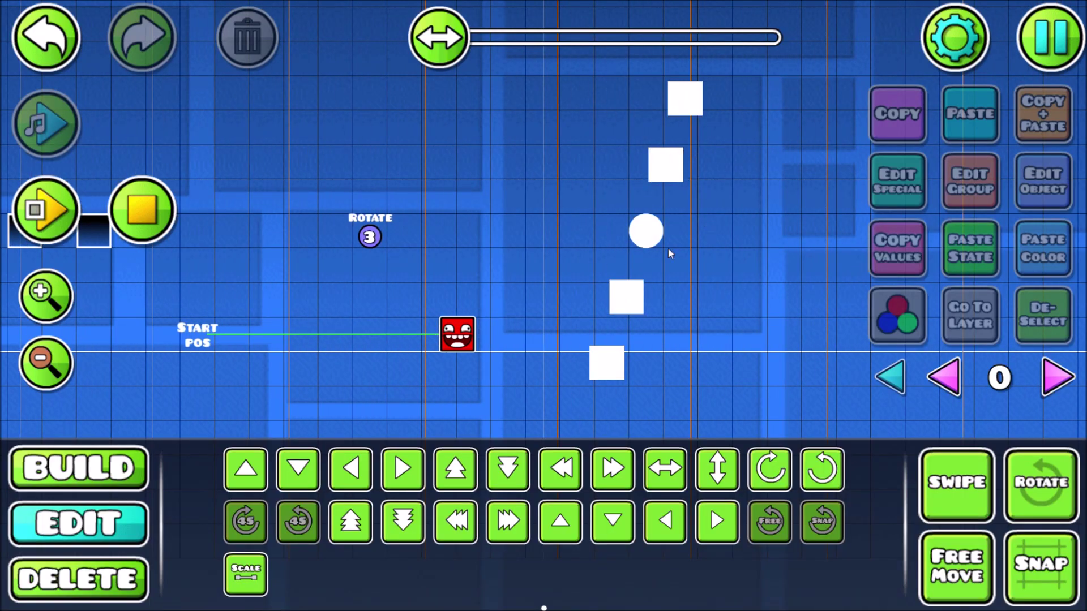
{"action": "left_click", "coordinate": [117, 206]}
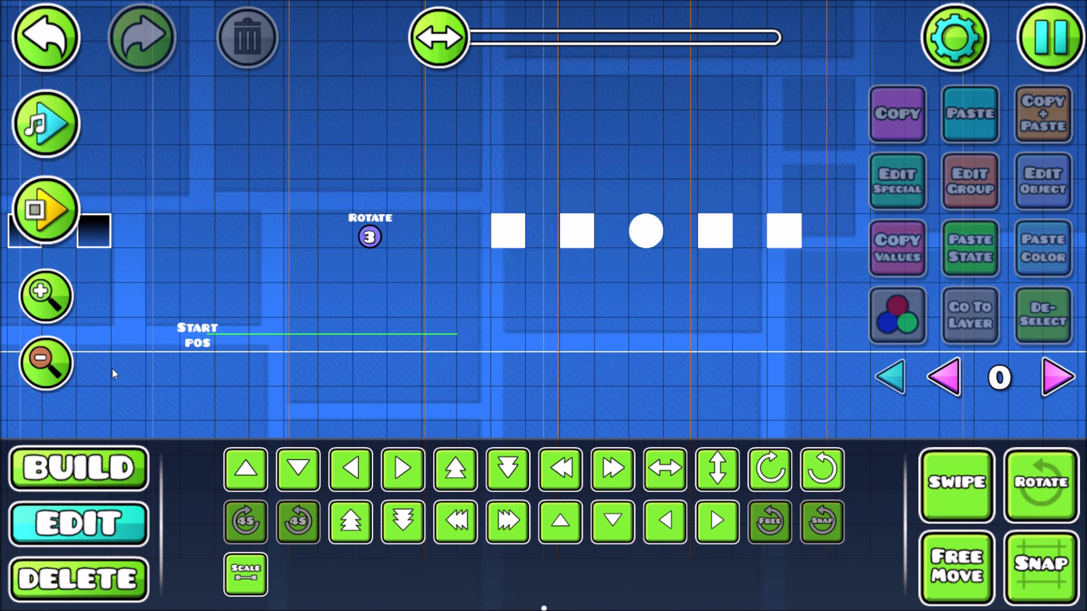
Place a small fireball decoration object below the ground line, beyond the row of white blocks.
{"action": "left_click", "coordinate": [55, 373]}
{"action": "left_click", "coordinate": [55, 373]}
{"action": "left_click", "coordinate": [55, 374]}
{"action": "left_click_drag", "start_coordinate": [606, 245], "coordinate": [820, 195]}
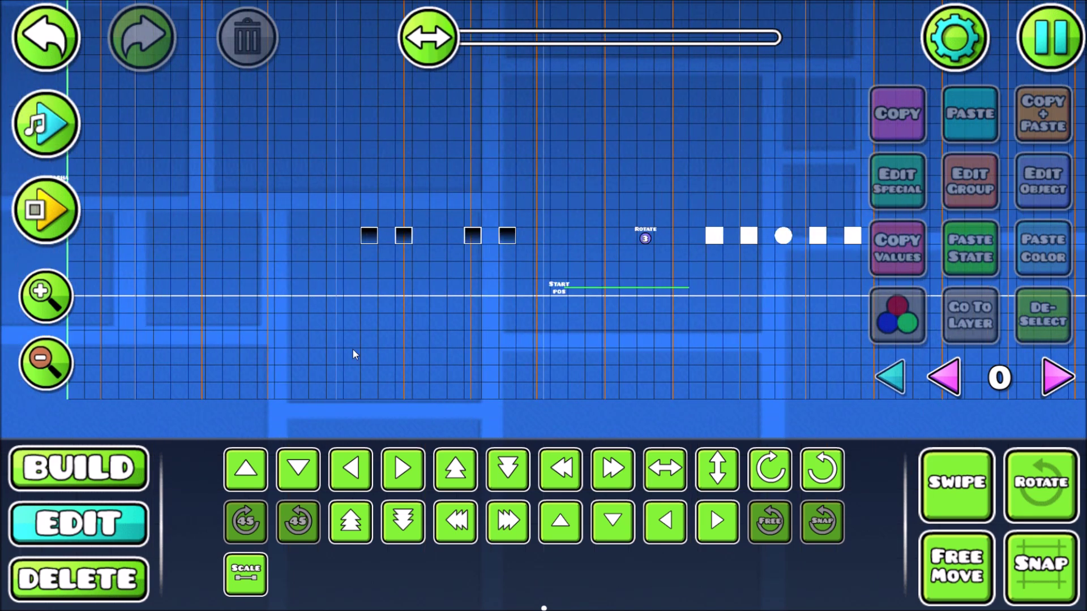
{"action": "left_click", "coordinate": [129, 482]}
{"action": "left_click_drag", "start_coordinate": [736, 305], "coordinate": [306, 297]}
{"action": "left_click_drag", "start_coordinate": [519, 294], "coordinate": [402, 309]}
{"action": "left_click", "coordinate": [532, 422]}
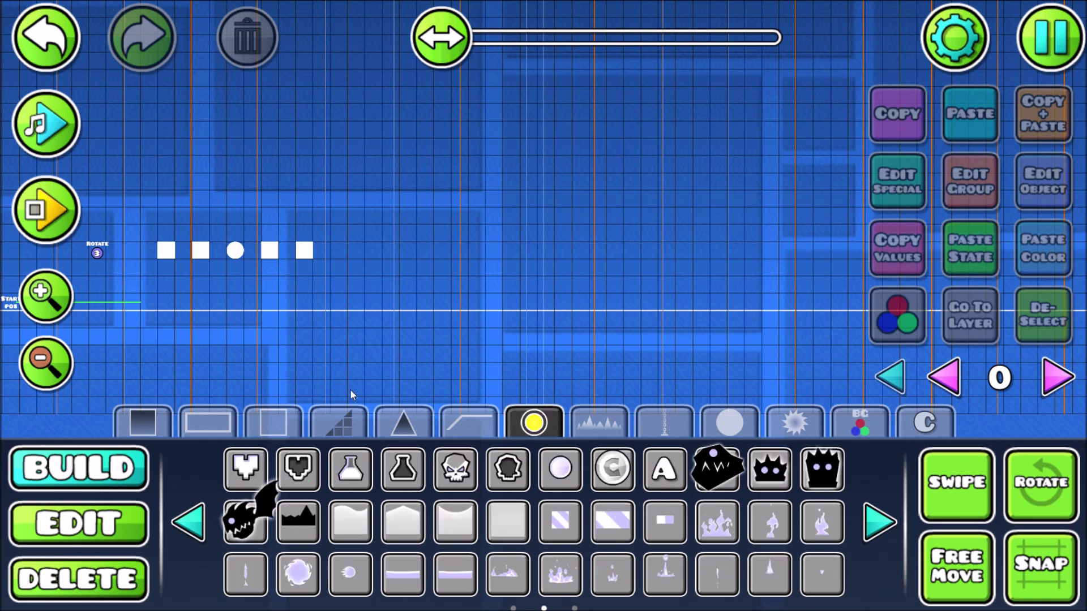
{"action": "left_click", "coordinate": [352, 575]}
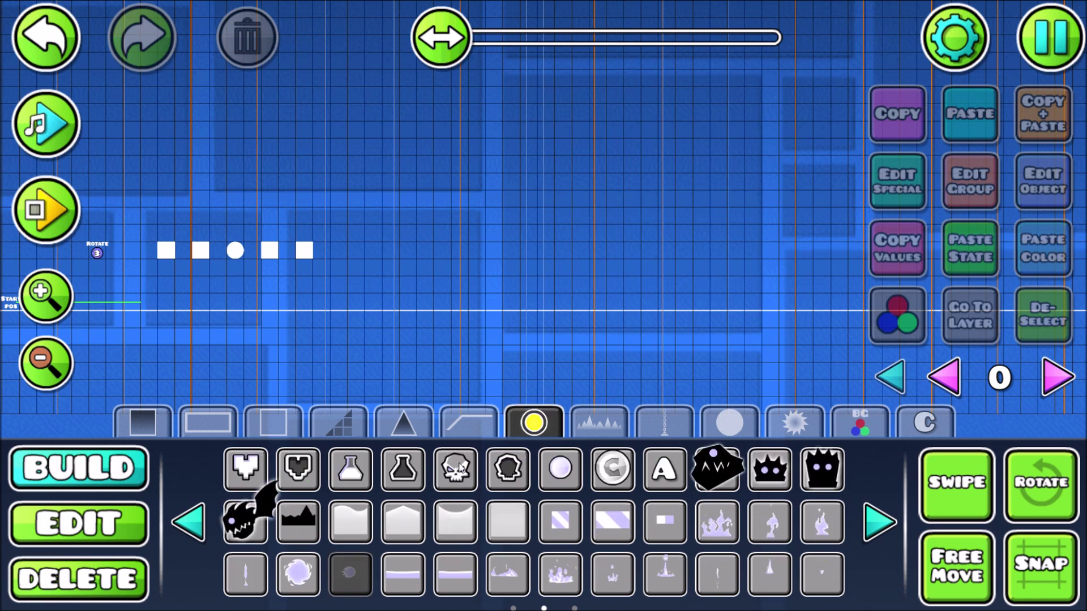
{"action": "left_click", "coordinate": [523, 355]}
{"action": "left_click", "coordinate": [45, 294]}
{"action": "scroll", "coordinate": [558, 219], "scroll_direction": "down", "scroll_amount": 3}
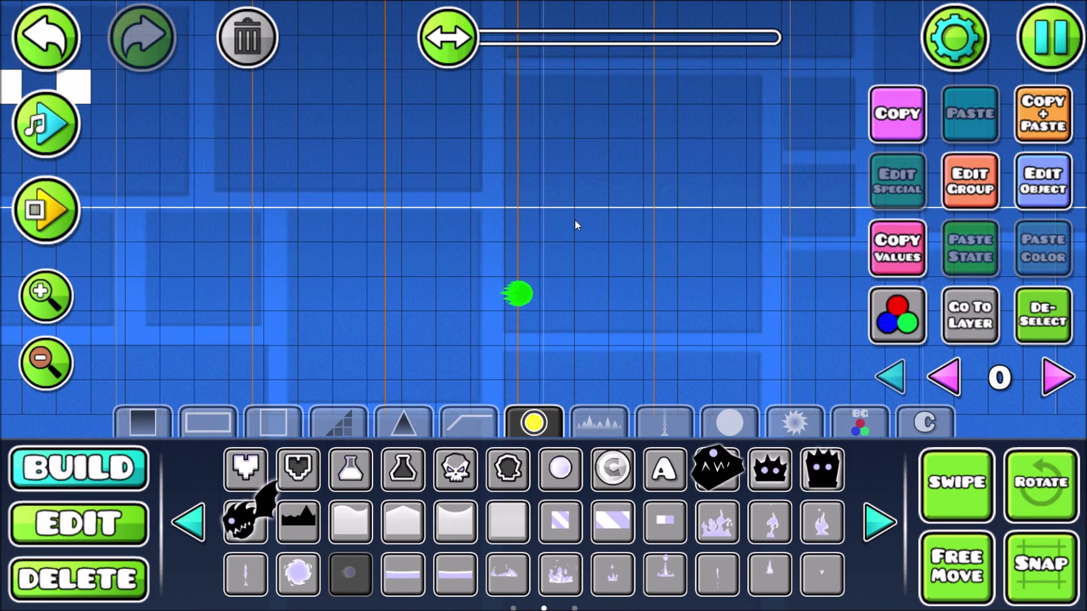
Add the fireball to group 5 using the next free group ID.
{"action": "left_click", "coordinate": [969, 181]}
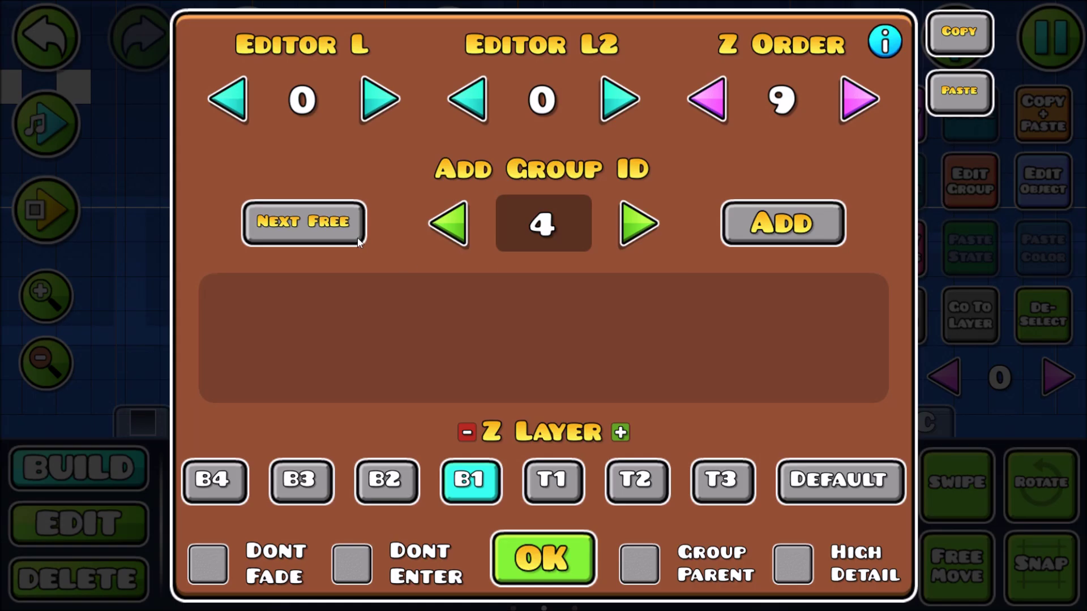
{"action": "left_click", "coordinate": [340, 228]}
{"action": "left_click", "coordinate": [746, 222]}
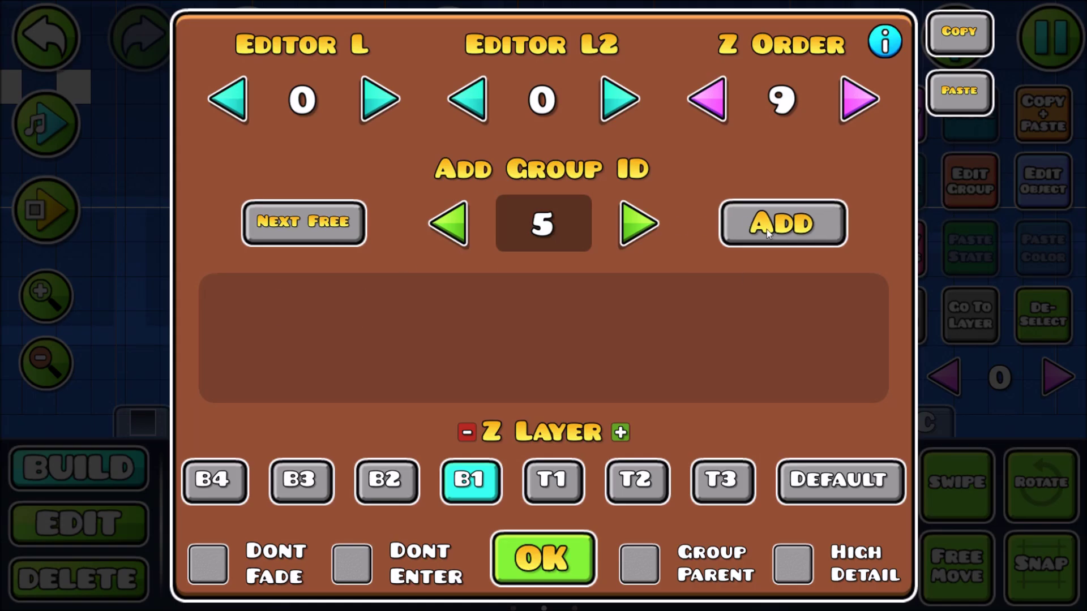
{"action": "left_click", "coordinate": [588, 537]}
Set the fireball's base color to Light BG and deselect it.
{"action": "left_click_drag", "start_coordinate": [279, 242], "coordinate": [425, 274]}
{"action": "left_click", "coordinate": [1036, 181]}
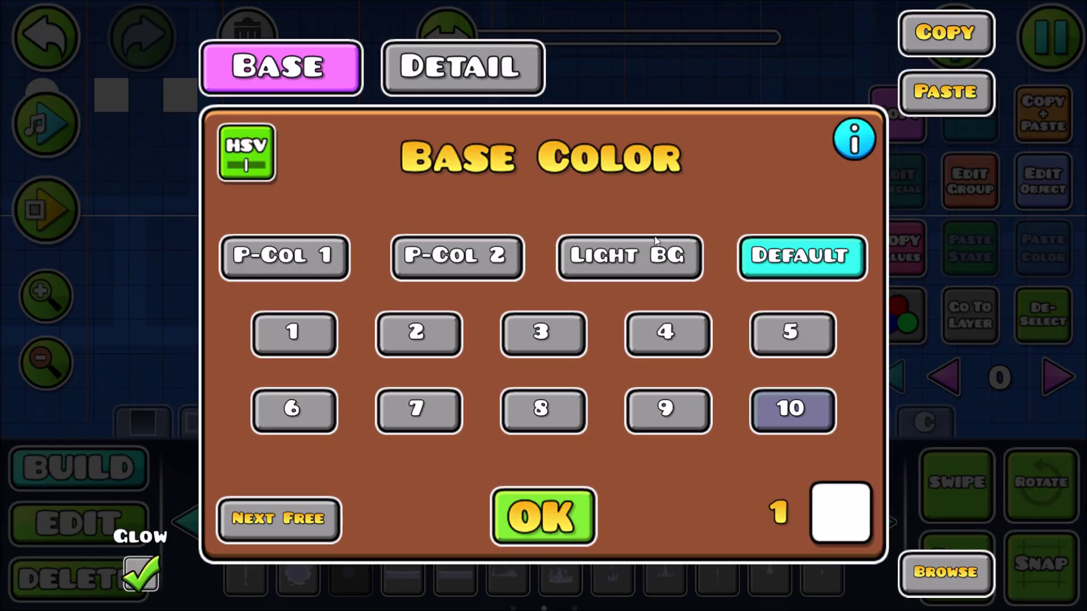
{"action": "left_click", "coordinate": [631, 255]}
{"action": "left_click", "coordinate": [543, 514]}
{"action": "left_click", "coordinate": [1019, 333]}
{"action": "left_click_drag", "start_coordinate": [84, 319], "coordinate": [402, 412]}
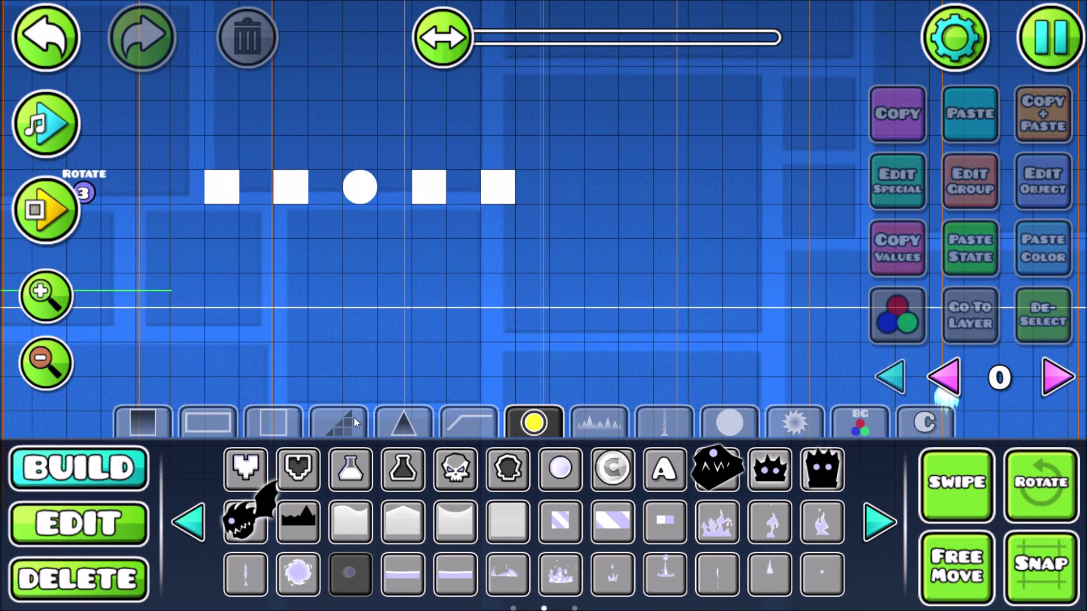
Move the group 3 Rotate trigger level with the fireball, five grid squares to its left.
{"action": "left_click", "coordinate": [111, 523]}
{"action": "left_click", "coordinate": [85, 192]}
{"action": "left_click_drag", "start_coordinate": [453, 260], "coordinate": [309, 287]}
{"action": "left_click", "coordinate": [507, 521]}
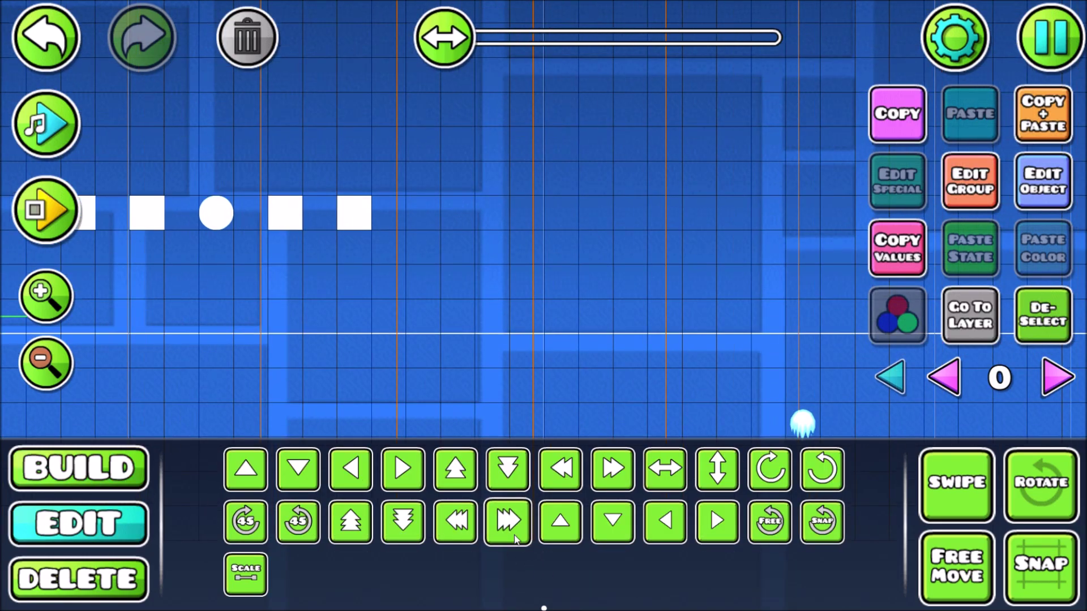
{"action": "left_click", "coordinate": [508, 522]}
{"action": "left_click", "coordinate": [508, 522]}
{"action": "left_click_drag", "start_coordinate": [679, 318], "coordinate": [424, 288]}
{"action": "key", "text": "d"}
{"action": "key", "text": "d"}
{"action": "key", "text": "d"}
{"action": "key", "text": "d"}
{"action": "key", "text": "d"}
{"action": "key", "text": "d"}
{"action": "key", "text": "d"}
{"action": "key", "text": "s"}
{"action": "key", "text": "s"}
{"action": "key", "text": "s"}
{"action": "key", "text": "s"}
{"action": "key", "text": "s"}
{"action": "key", "text": "s"}
{"action": "left_click_drag", "start_coordinate": [683, 333], "coordinate": [715, 226]}
{"action": "key", "text": "a"}
{"action": "key", "text": "a"}
{"action": "left_click", "coordinate": [116, 473]}
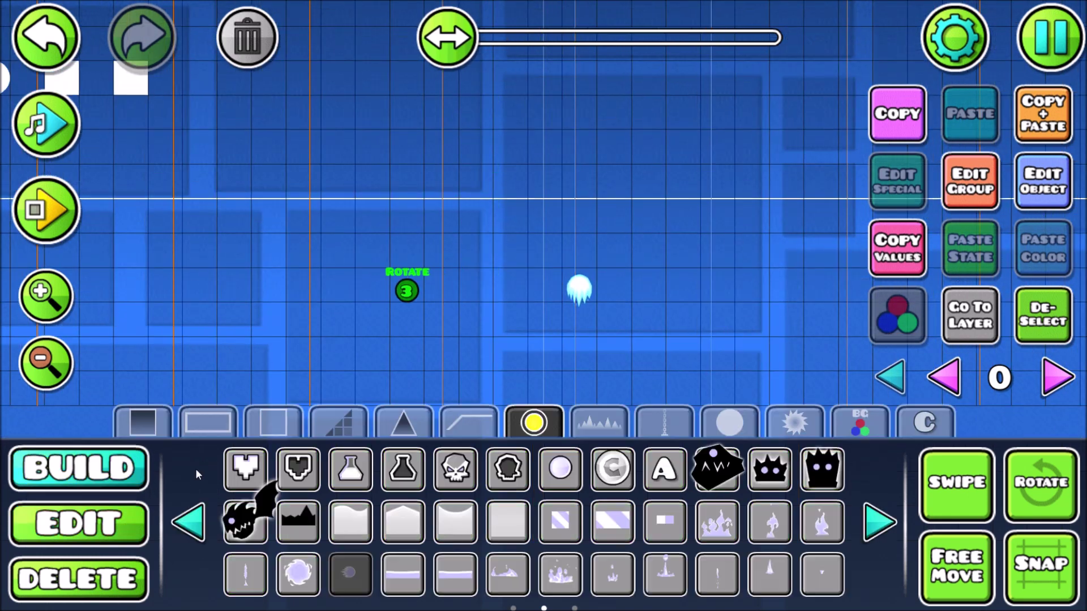
Raise the Rotate trigger four grid squares so it sits above the ground line.
{"action": "key", "text": "w"}
{"action": "key", "text": "w"}
{"action": "left_click_drag", "start_coordinate": [549, 359], "coordinate": [612, 394]}
{"action": "key", "text": "w"}
{"action": "key", "text": "w"}
Place a Move trigger level with the fireball, nine grid squares to its left.
{"action": "left_click", "coordinate": [739, 424]}
{"action": "left_click_drag", "start_coordinate": [727, 277], "coordinate": [710, 235]}
{"action": "left_click", "coordinate": [532, 430]}
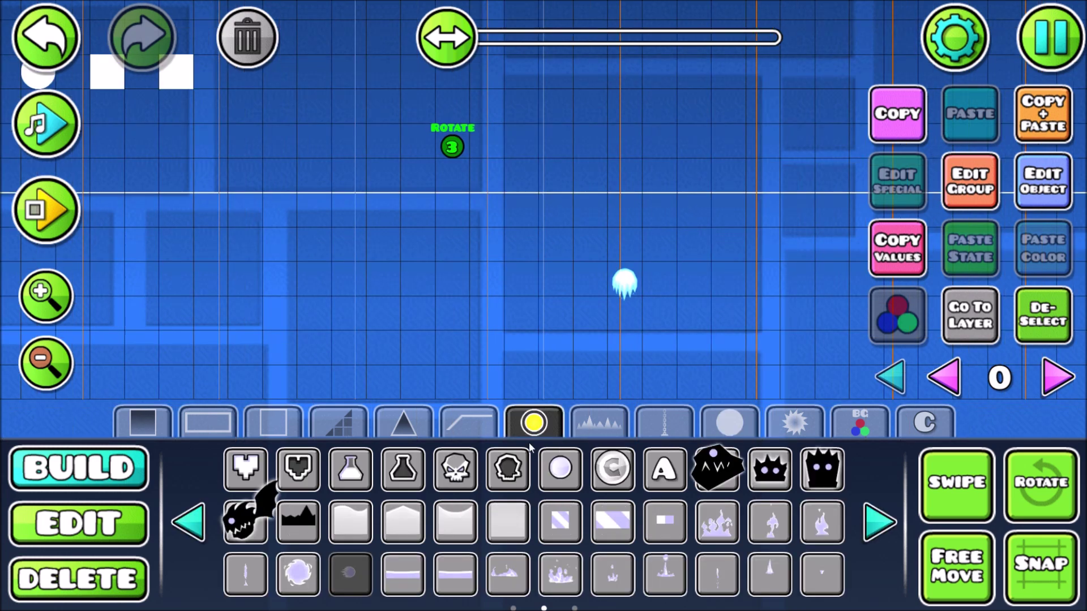
{"action": "left_click", "coordinate": [213, 529]}
{"action": "left_click", "coordinate": [880, 432]}
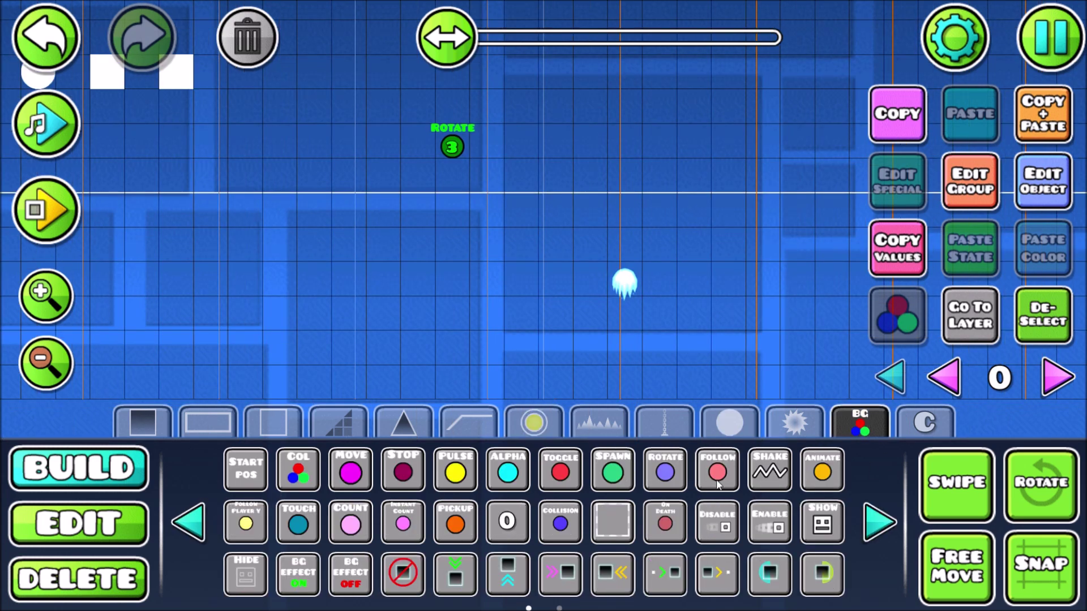
{"action": "left_click", "coordinate": [343, 478]}
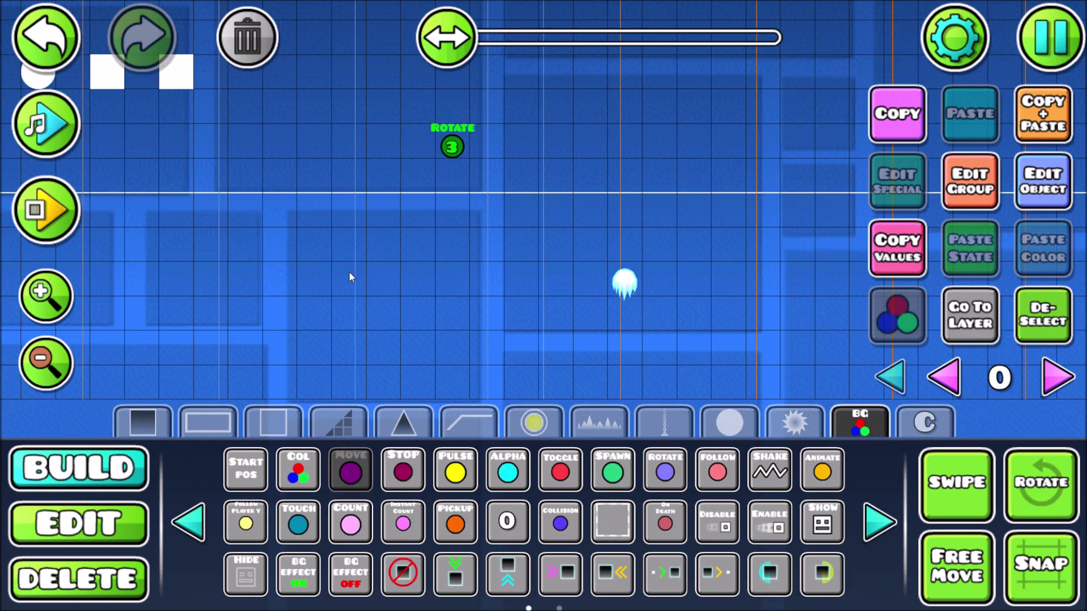
{"action": "left_click", "coordinate": [289, 314]}
Set the Move trigger's Move Y to 50 and its target group ID to 5.
{"action": "left_click", "coordinate": [1029, 203]}
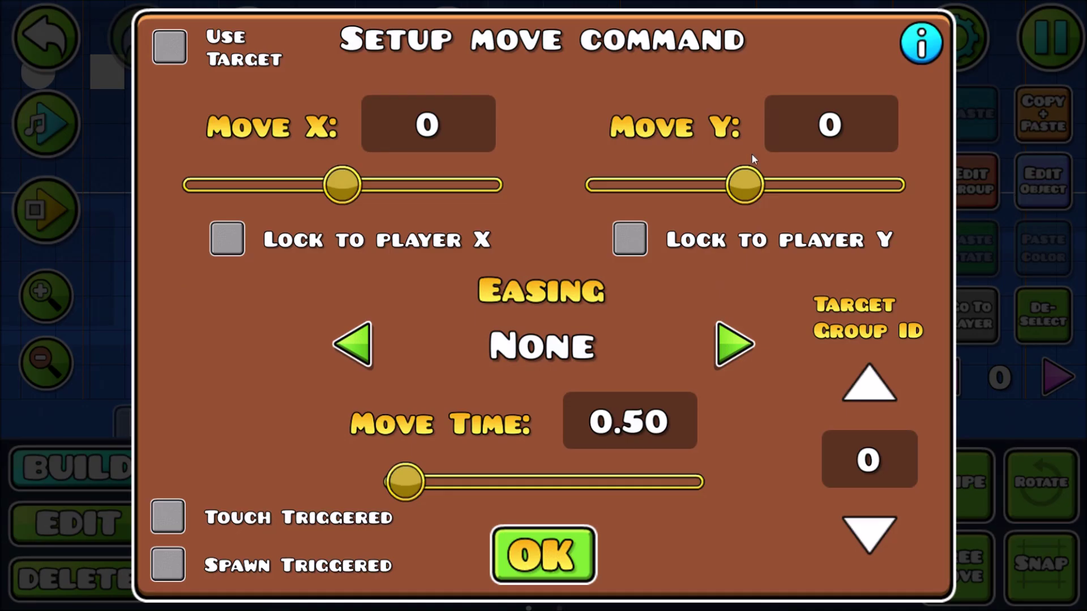
{"action": "type", "text": "50"}
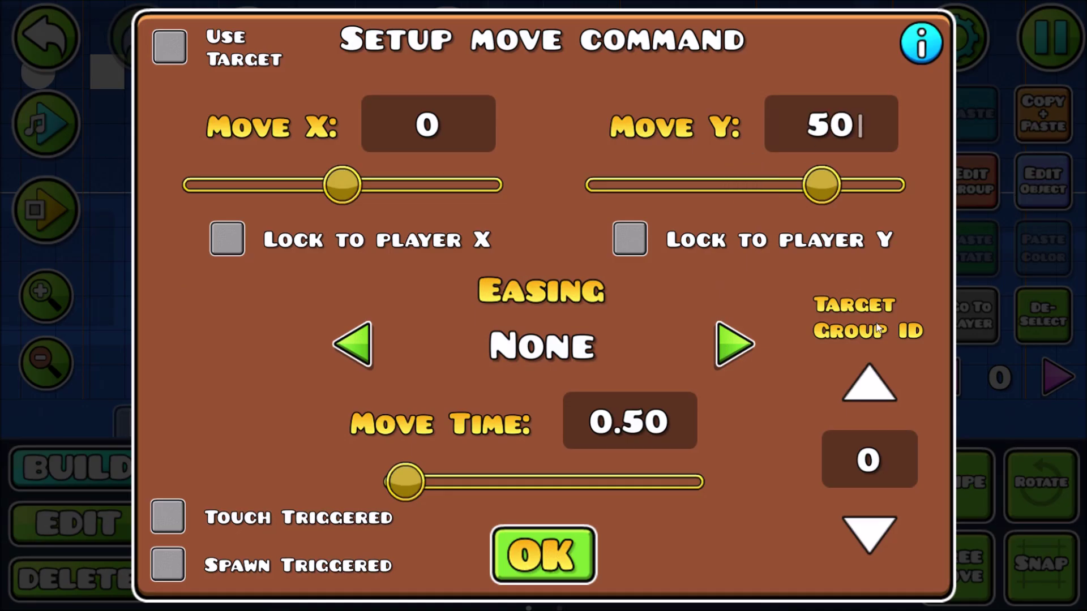
{"action": "left_click", "coordinate": [874, 403]}
{"action": "left_click", "coordinate": [874, 403]}
{"action": "left_click", "coordinate": [874, 403]}
{"action": "left_click", "coordinate": [874, 403]}
{"action": "left_click", "coordinate": [874, 403]}
Set the Move trigger's easing to Ease In Out and its move time to 0.6.
{"action": "left_click", "coordinate": [714, 358]}
{"action": "left_click", "coordinate": [627, 420]}
{"action": "key", "text": "BackSpace"}
{"action": "key", "text": "BackSpace"}
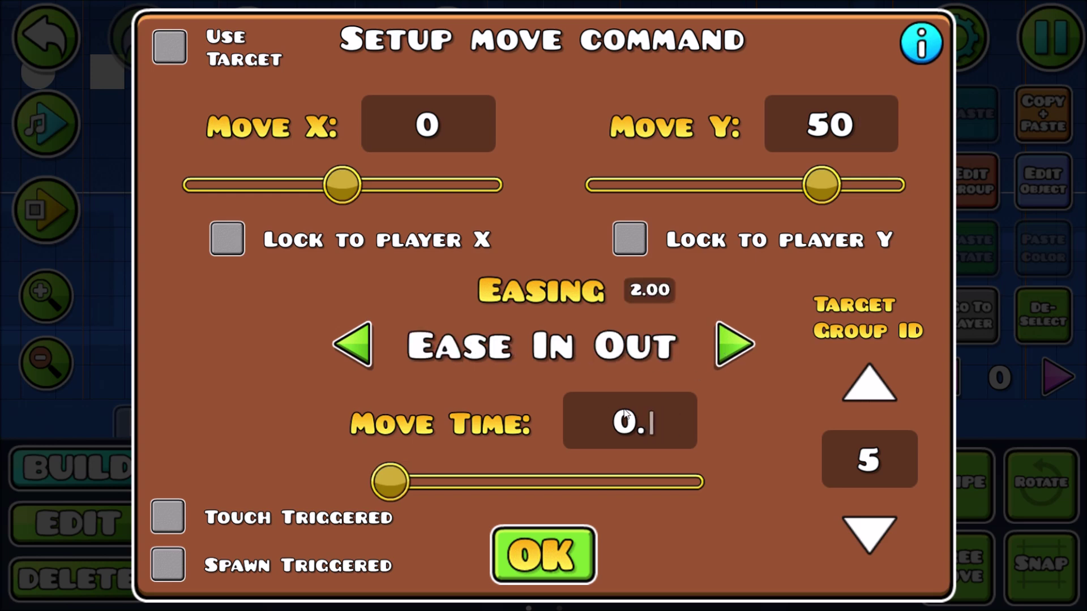
{"action": "type", "text": "6"}
{"action": "left_click", "coordinate": [542, 555]}
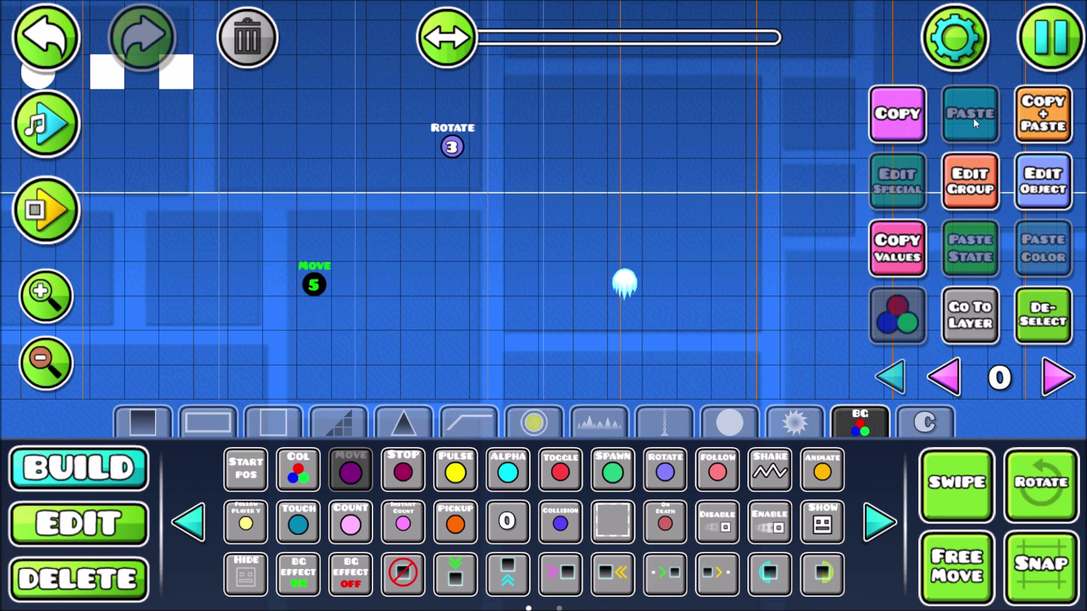
Duplicate the Move trigger and shift the copy five grid squares to the right.
{"action": "left_click", "coordinate": [1047, 121]}
{"action": "key", "text": "d"}
{"action": "key", "text": "d"}
{"action": "key", "text": "d"}
{"action": "key", "text": "d"}
{"action": "key", "text": "d"}
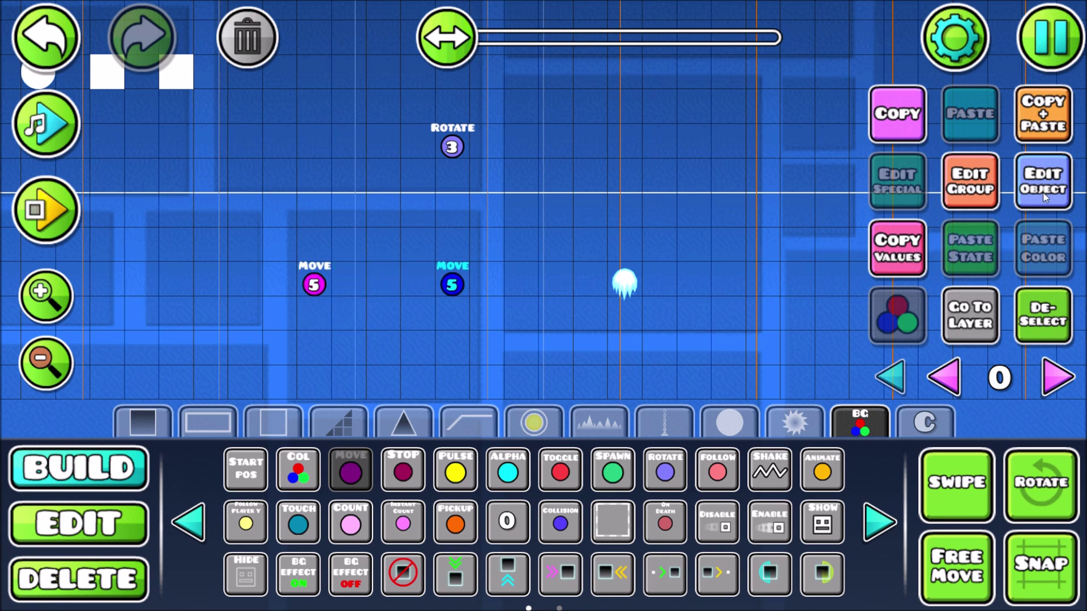
Set the copied Move trigger's Move Y to -50.
{"action": "left_click", "coordinate": [1043, 180]}
{"action": "left_click", "coordinate": [813, 100]}
{"action": "key", "text": "BackSpace"}
{"action": "key", "text": "BackSpace"}
{"action": "type", "text": "-"}
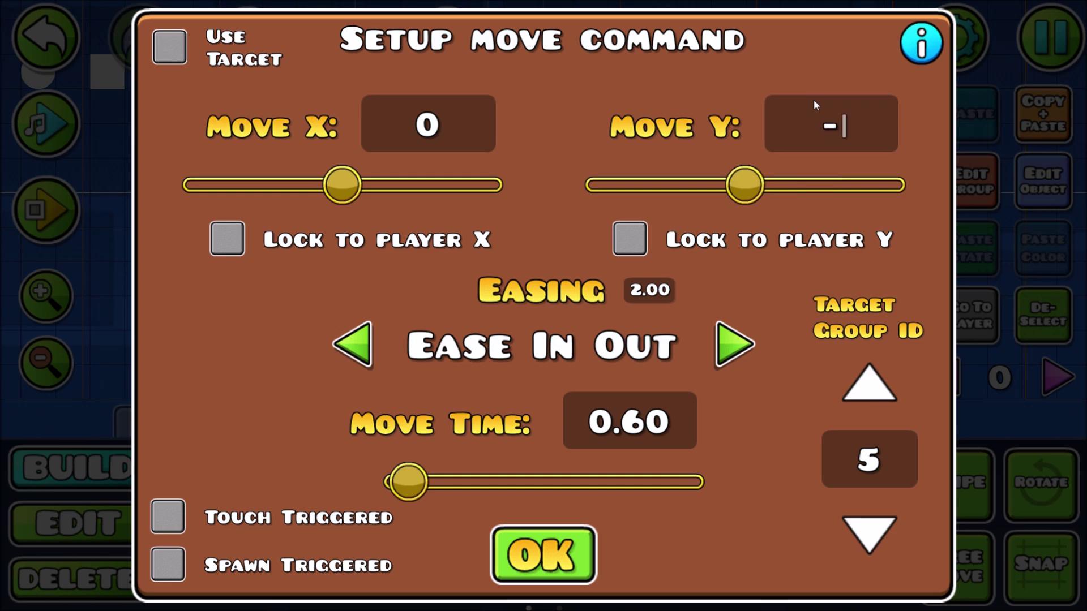
{"action": "type", "text": "50"}
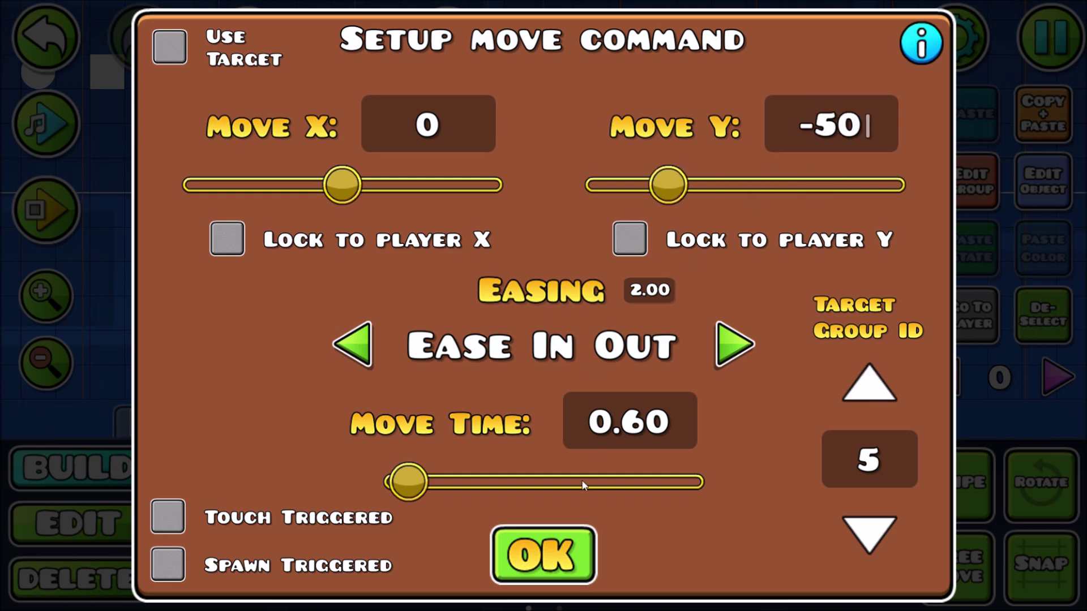
{"action": "left_click", "coordinate": [547, 562]}
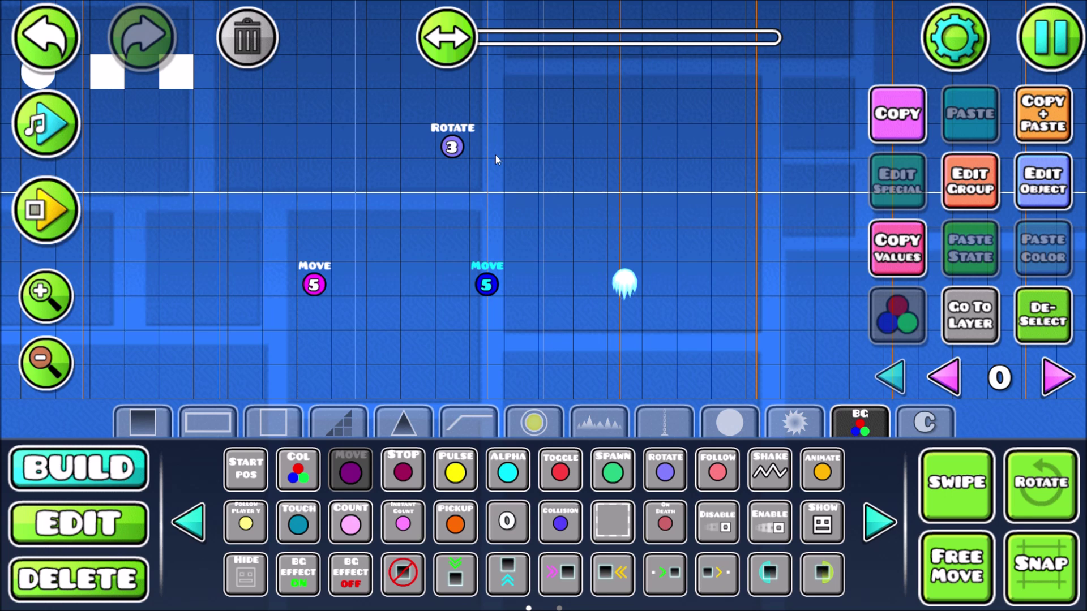
{"action": "left_click", "coordinate": [453, 148]}
{"action": "left_click", "coordinate": [98, 530]}
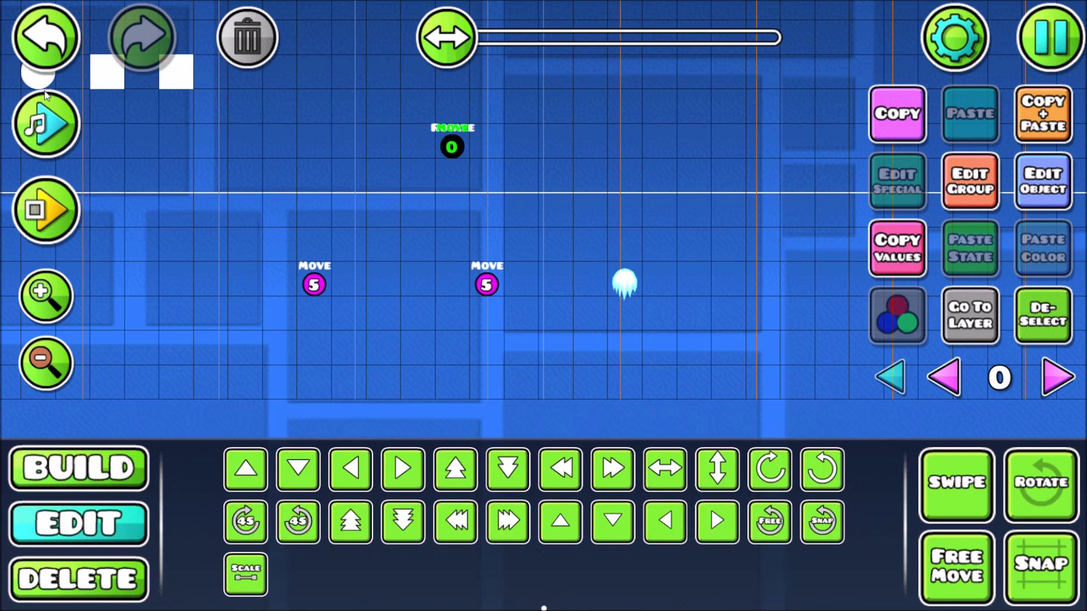
{"action": "left_click", "coordinate": [51, 32]}
Playtest the fireball's movement from the two Move triggers, pause it and stop the test.
{"action": "left_click", "coordinate": [48, 210]}
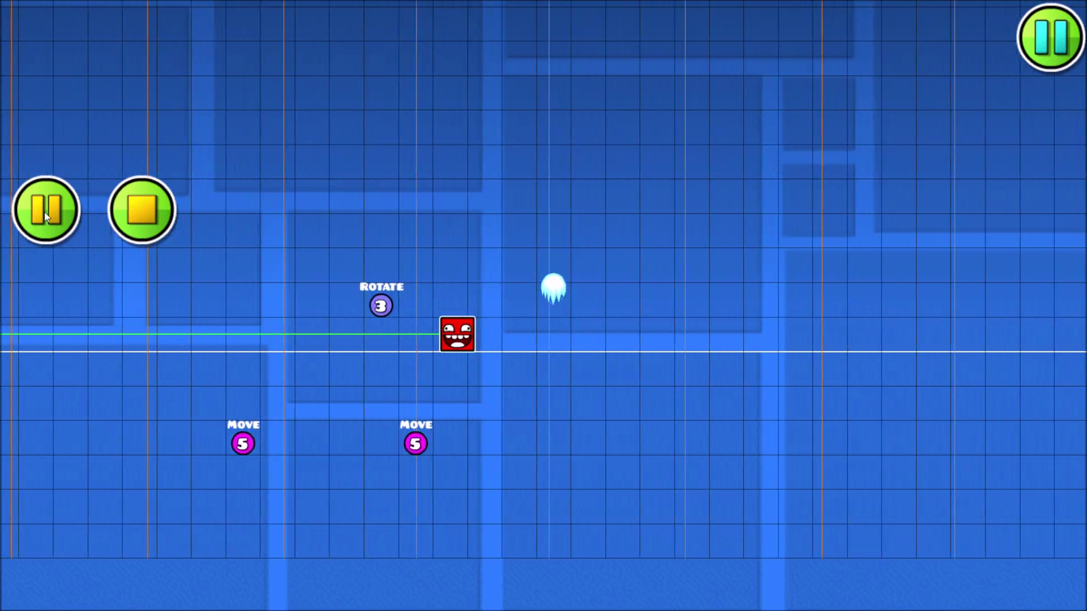
{"action": "left_click", "coordinate": [45, 210]}
{"action": "left_click", "coordinate": [142, 210]}
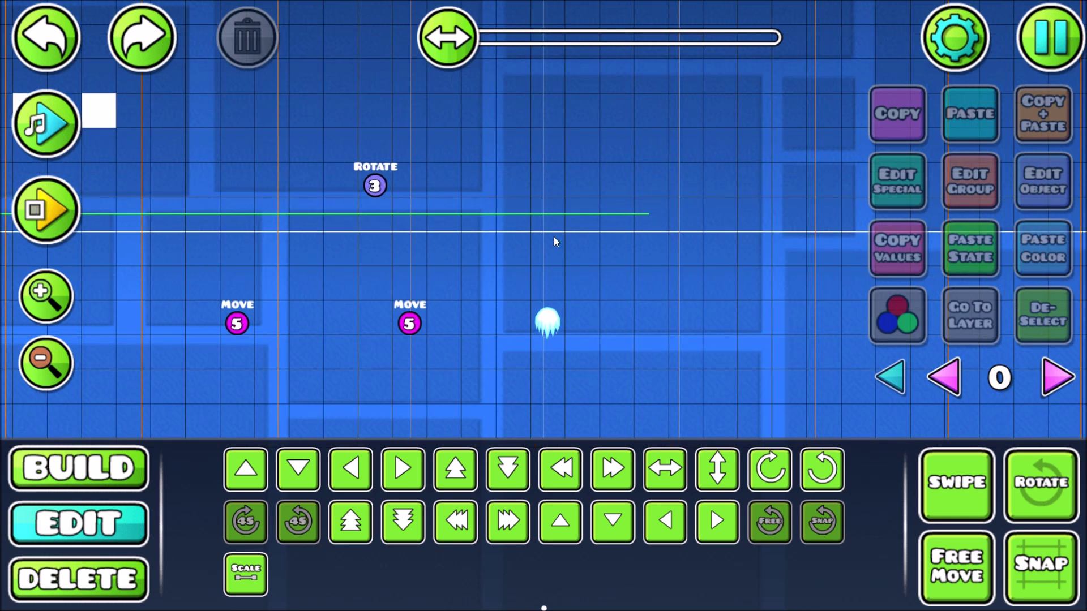
Lower the Rotate trigger one grid square and set its move time to 0.2.
{"action": "left_click", "coordinate": [374, 186]}
{"action": "key", "text": "s"}
{"action": "left_click", "coordinate": [1042, 182]}
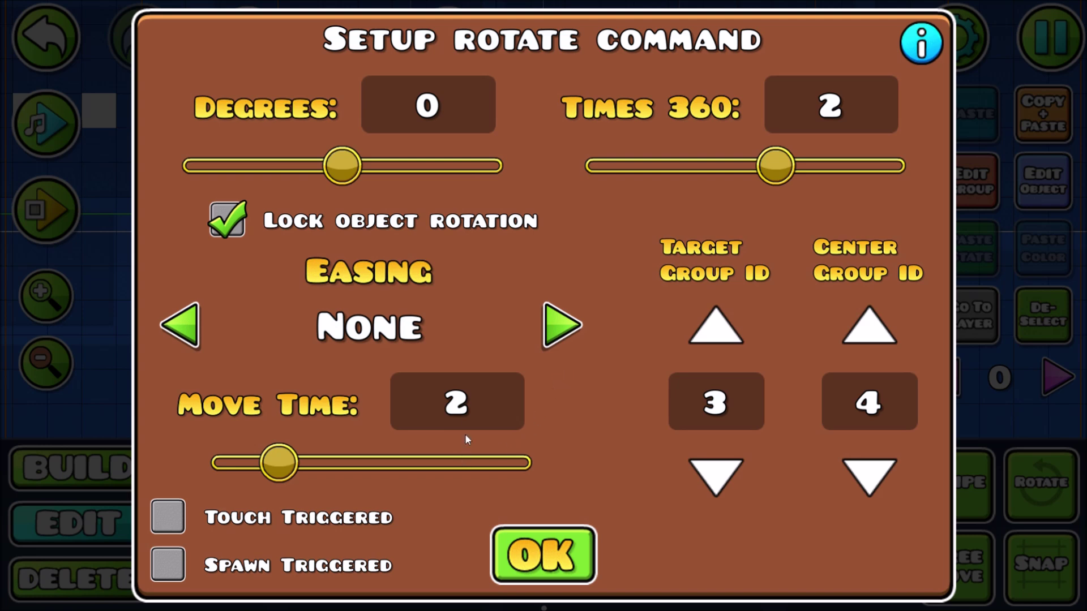
{"action": "left_click", "coordinate": [467, 409]}
{"action": "key", "text": "BackSpace"}
{"action": "type", "text": "0."}
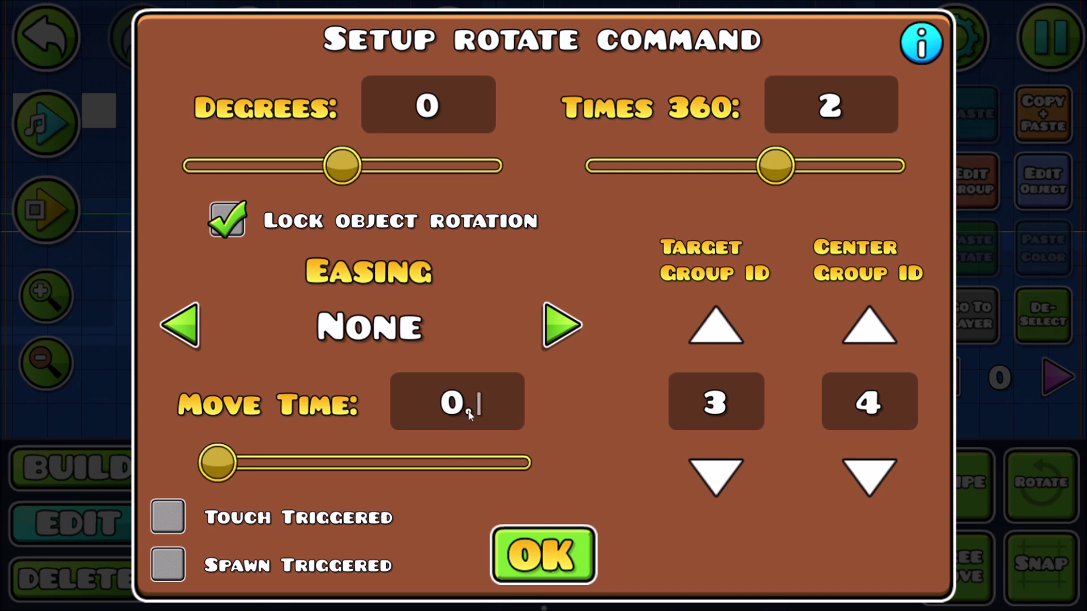
{"action": "type", "text": "2"}
Set both the target group ID and the center group ID of the Rotate trigger to 5.
{"action": "left_click", "coordinate": [741, 333]}
{"action": "left_click", "coordinate": [741, 333]}
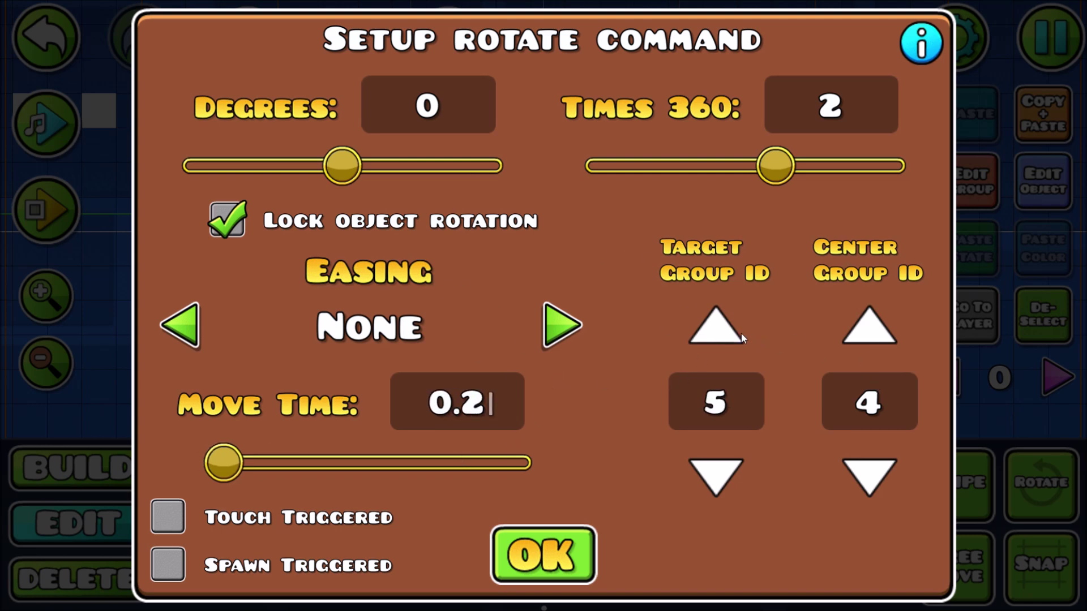
{"action": "left_click", "coordinate": [902, 324]}
Set the Rotate trigger to 180 degrees with Times 360 at 0 and Lock Object Rotation disabled.
{"action": "left_click_drag", "start_coordinate": [771, 168], "coordinate": [757, 166]}
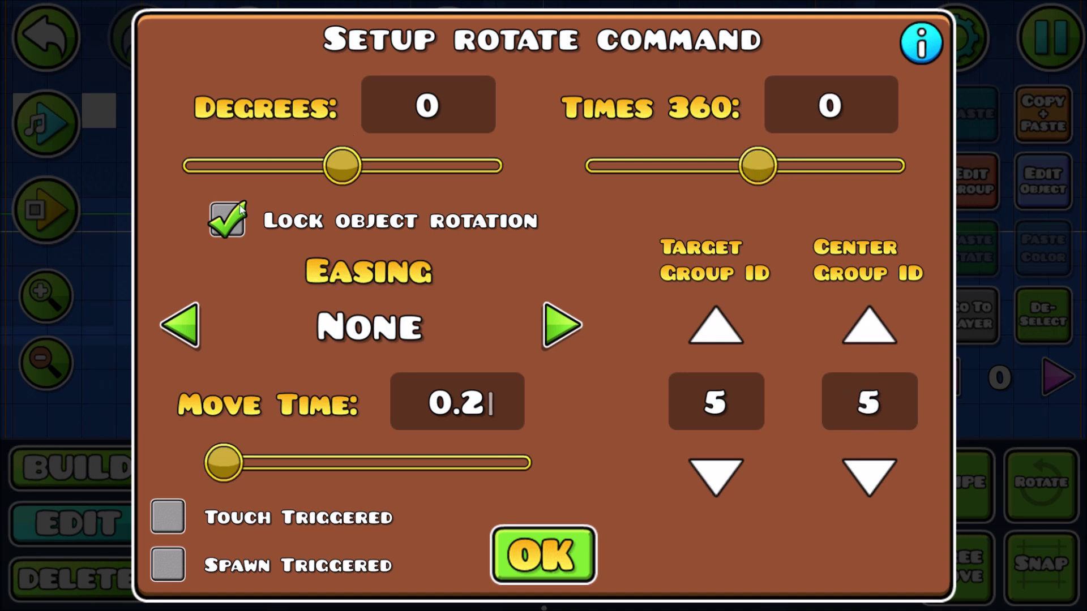
{"action": "left_click", "coordinate": [239, 207]}
{"action": "left_click", "coordinate": [399, 116]}
{"action": "type", "text": "05"}
{"action": "key", "text": "BackSpace"}
{"action": "key", "text": "BackSpace"}
{"action": "type", "text": "18-"}
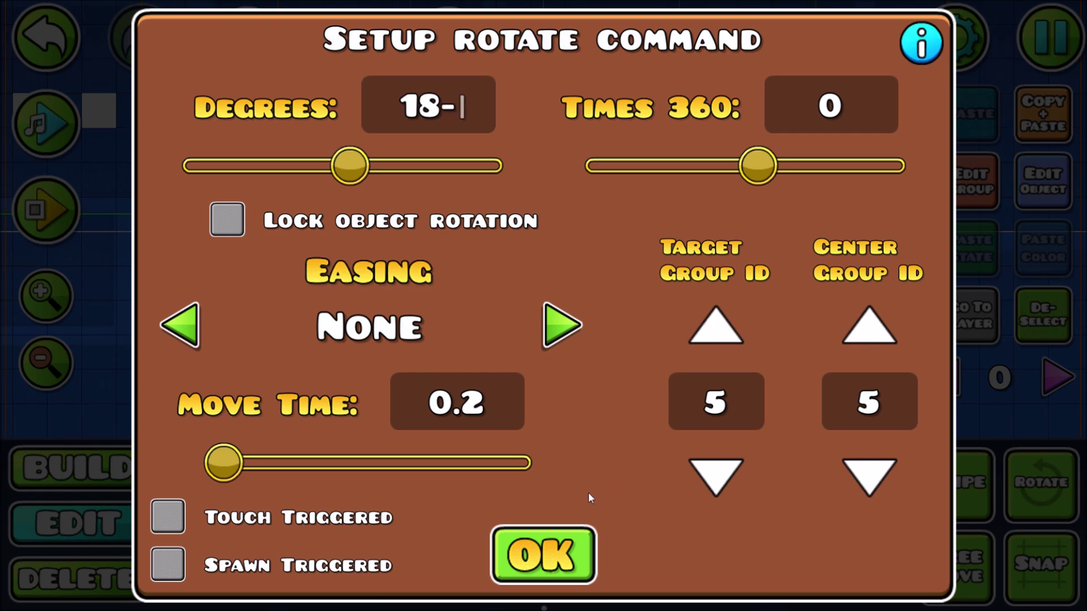
{"action": "key", "text": "BackSpace"}
{"action": "type", "text": "0"}
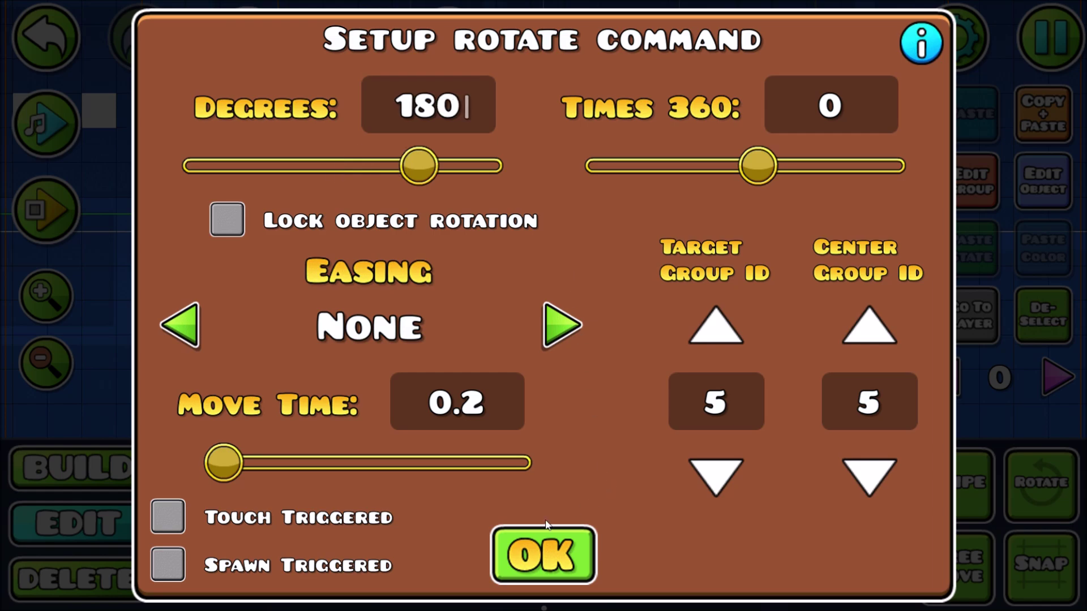
{"action": "left_click", "coordinate": [544, 554]}
Try rotating the fireball by hand about half a turn, undo the rotation and deselect the fireball.
{"action": "left_click", "coordinate": [542, 328]}
{"action": "left_click", "coordinate": [1027, 498]}
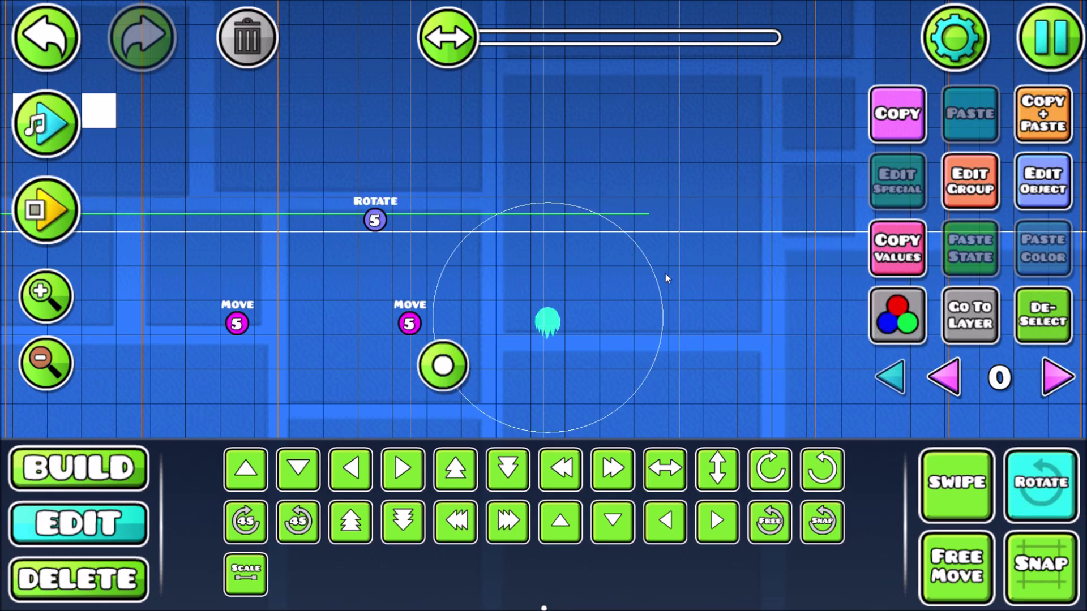
{"action": "left_click_drag", "start_coordinate": [419, 385], "coordinate": [609, 290]}
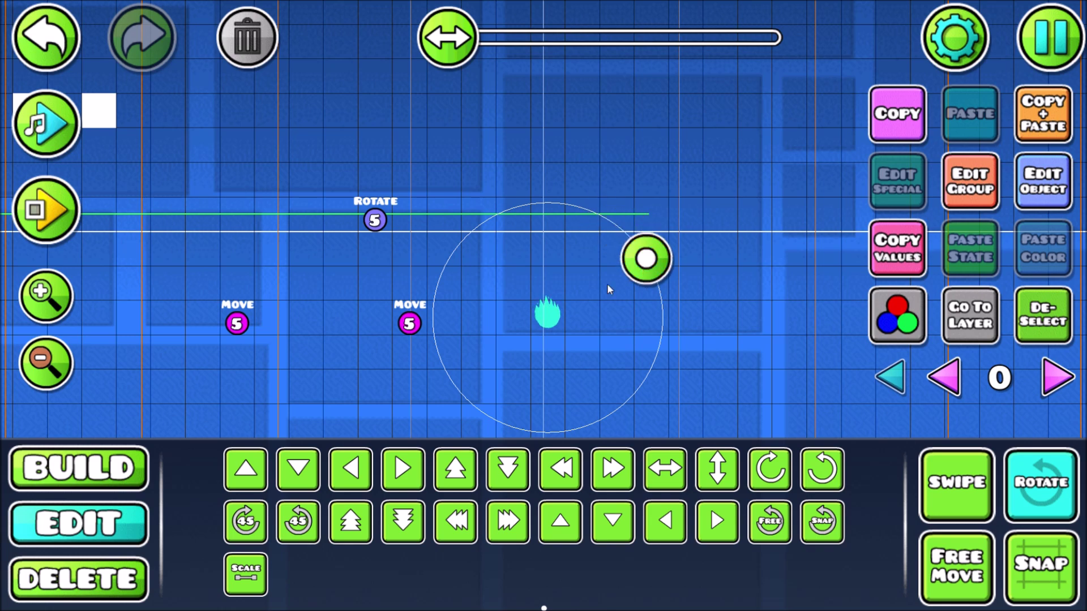
{"action": "left_click", "coordinate": [45, 37]}
{"action": "left_click", "coordinate": [1043, 315]}
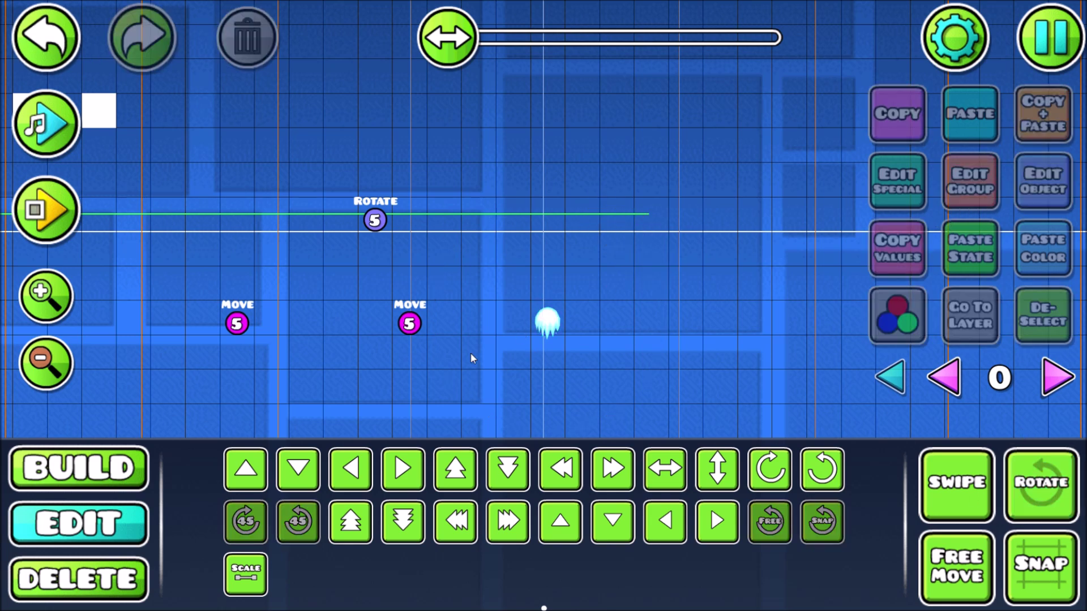
Move the Rotate trigger just left of the second Move trigger, level with it, and playtest the fireball animation.
{"action": "left_click_drag", "start_coordinate": [373, 219], "coordinate": [374, 323]}
{"action": "left_click", "coordinate": [45, 210]}
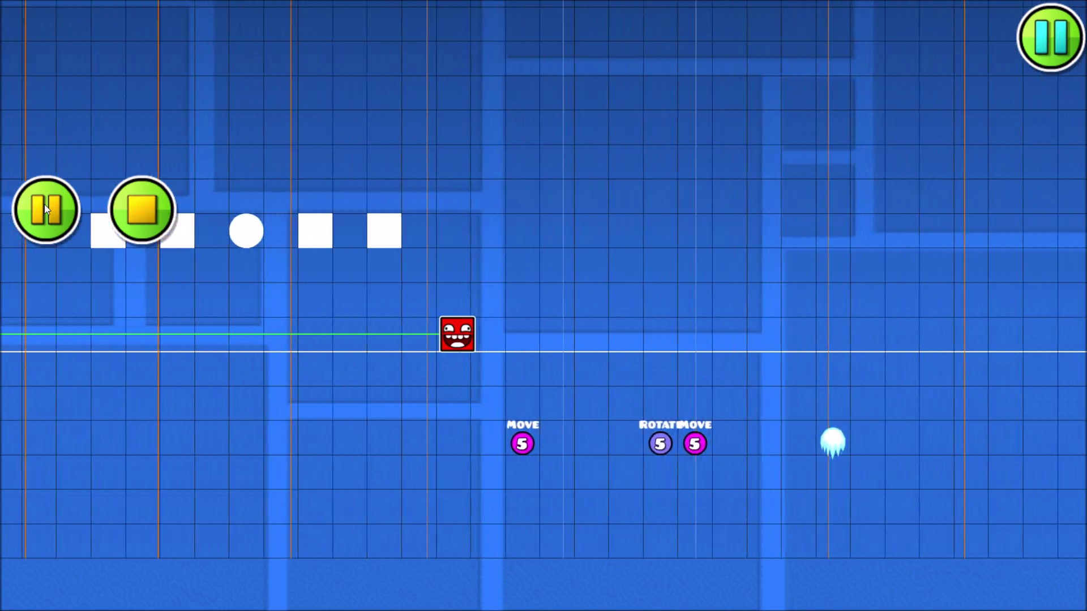
{"action": "left_click", "coordinate": [141, 209]}
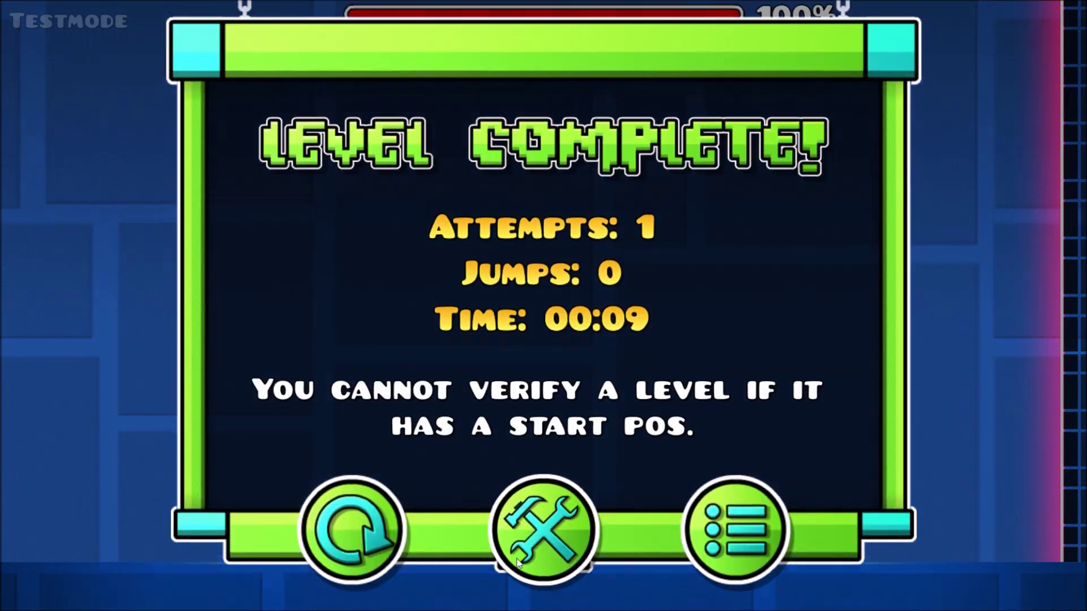
Return to the editor and replay the fireball animation, pausing while the fireball is in mid-air before stopping the playtest.
{"action": "left_click", "coordinate": [541, 524]}
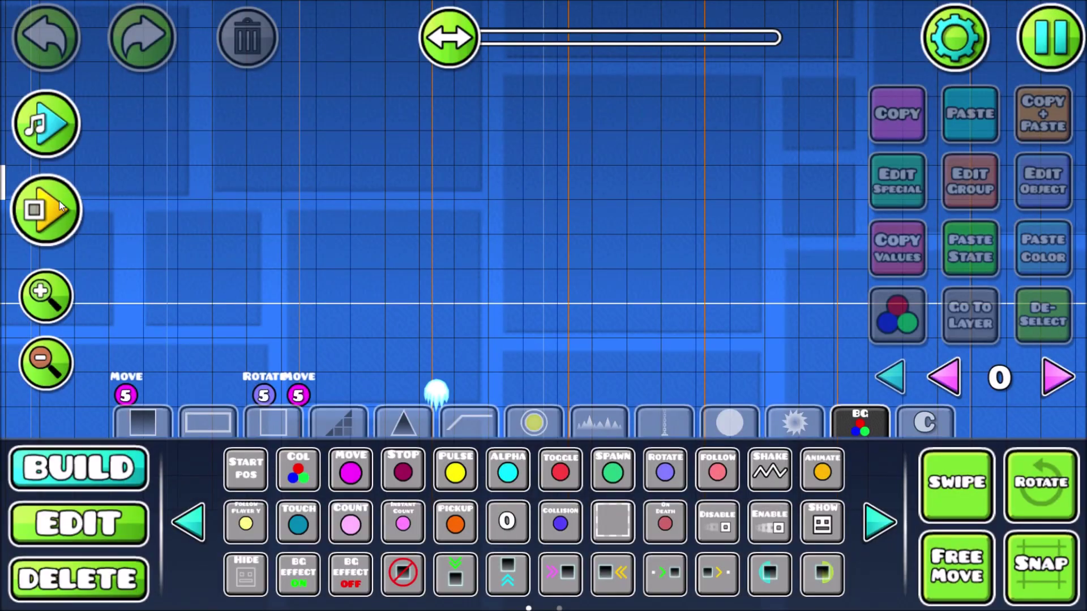
{"action": "left_click", "coordinate": [62, 208]}
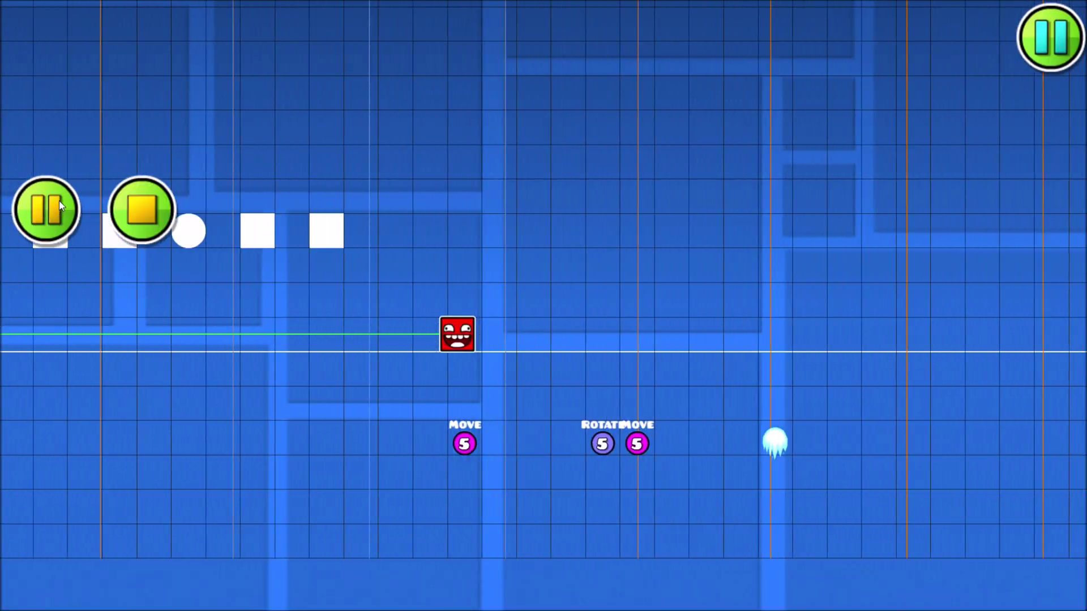
{"action": "left_click", "coordinate": [61, 207]}
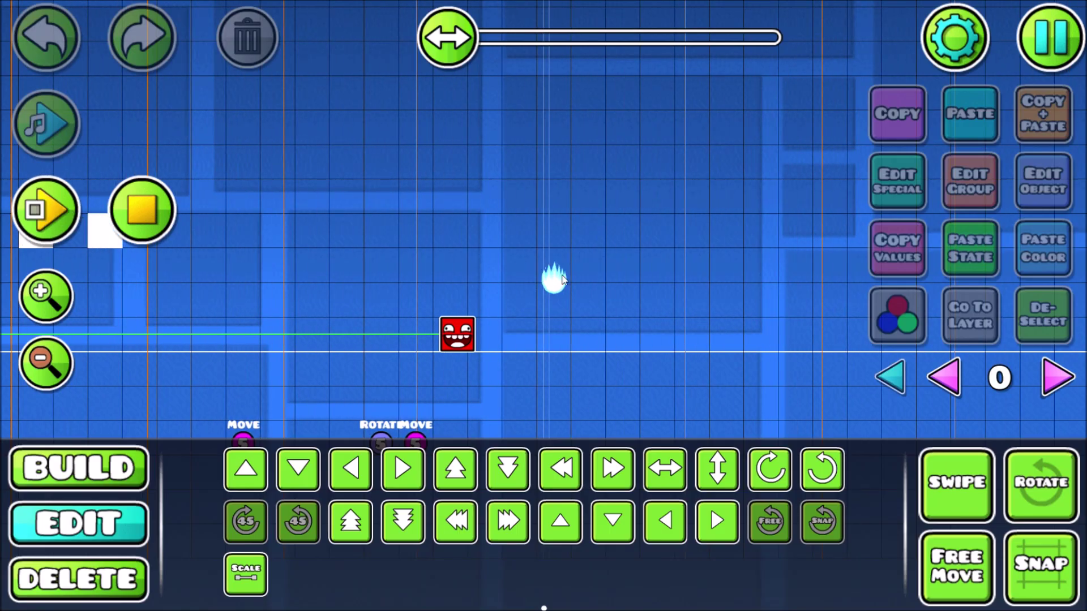
{"action": "left_click", "coordinate": [143, 210]}
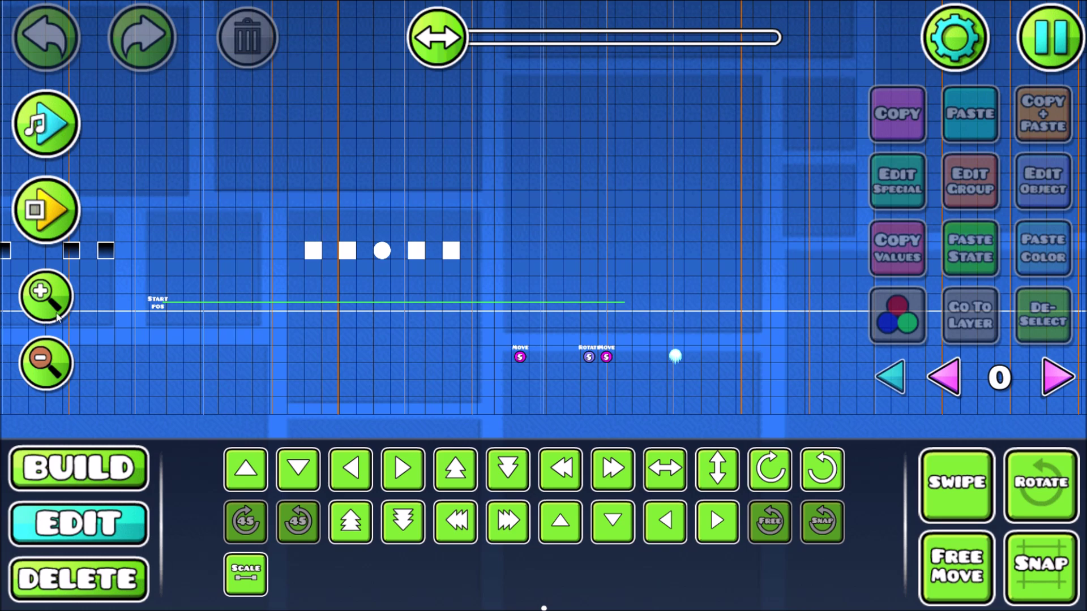
Select the fireball together with its two Move triggers and Rotate trigger, and bring up the trigger objects for building.
{"action": "left_click_drag", "start_coordinate": [268, 309], "coordinate": [431, 309]}
{"action": "left_click_drag", "start_coordinate": [794, 326], "coordinate": [733, 320]}
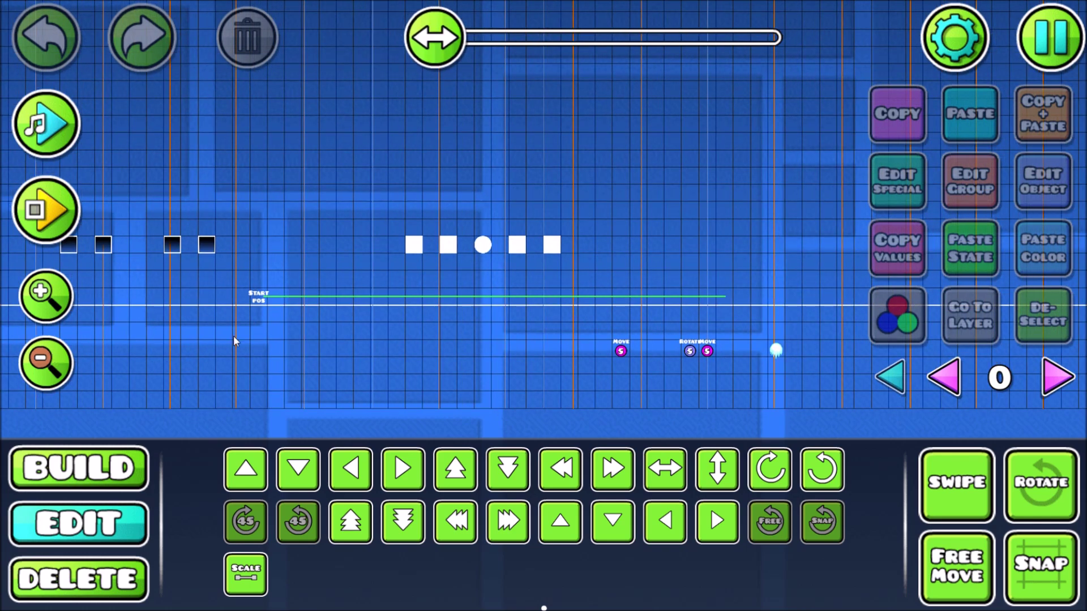
{"action": "left_click_drag", "start_coordinate": [235, 342], "coordinate": [502, 325]}
{"action": "left_click_drag", "start_coordinate": [388, 320], "coordinate": [285, 272]}
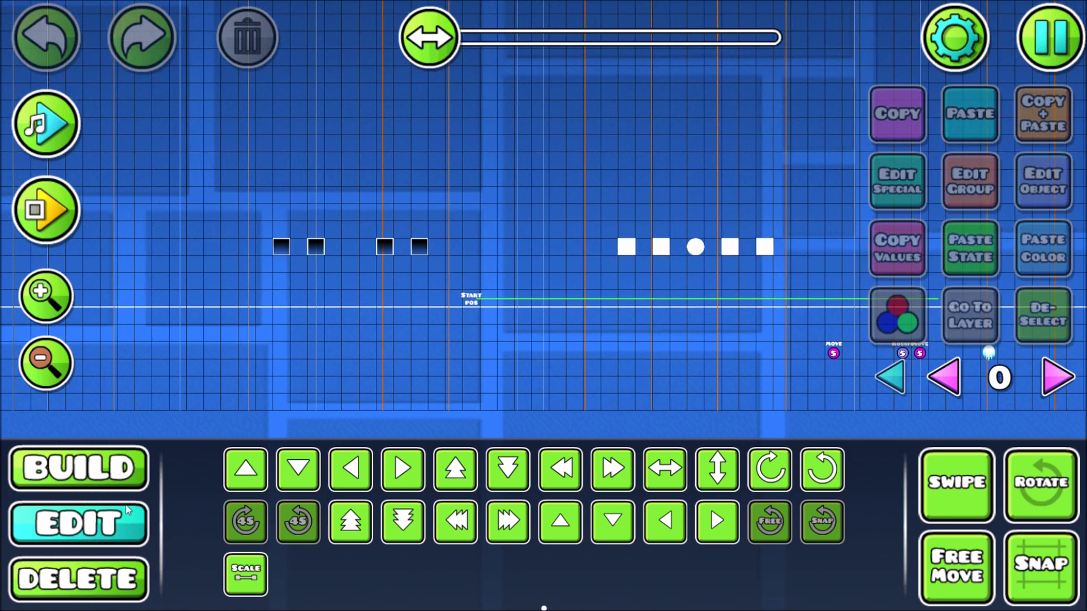
{"action": "left_click_drag", "start_coordinate": [535, 333], "coordinate": [266, 334]}
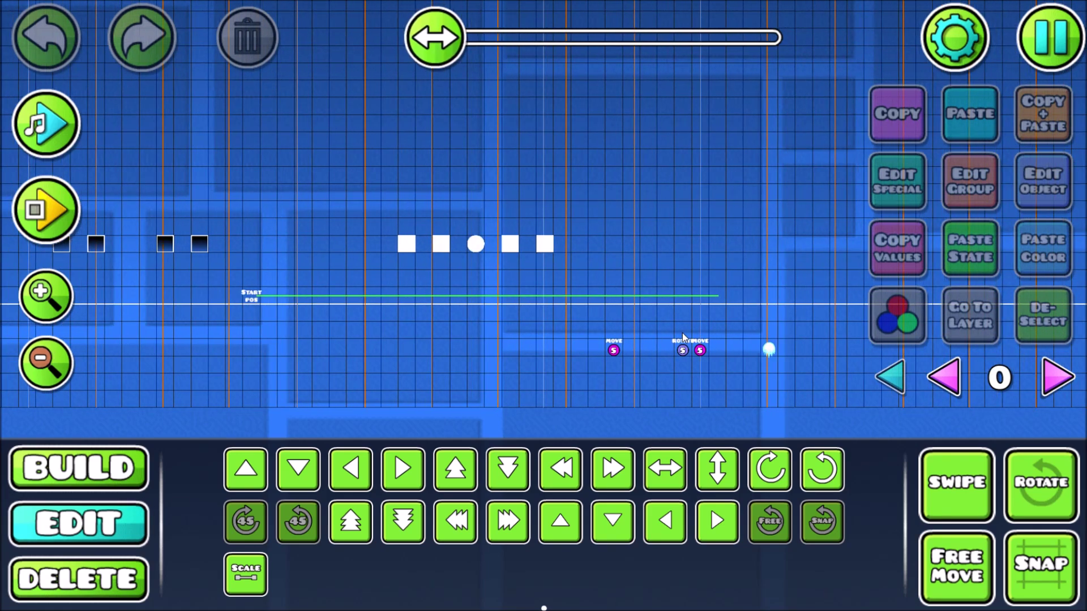
{"action": "left_click_drag", "start_coordinate": [454, 398], "coordinate": [273, 390]}
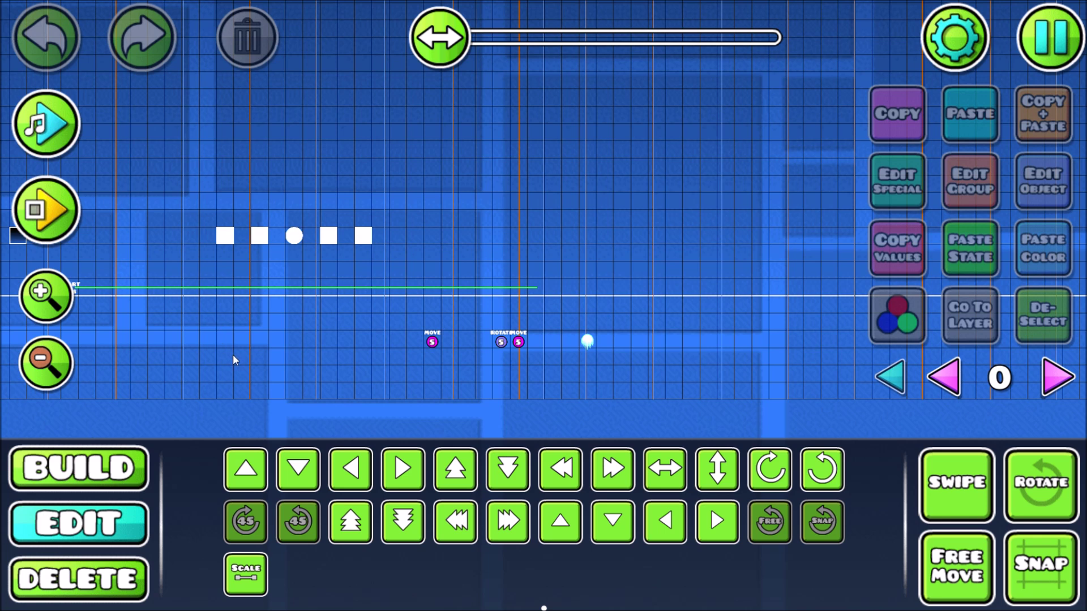
{"action": "left_click_drag", "start_coordinate": [409, 292], "coordinate": [547, 372]}
{"action": "left_click", "coordinate": [143, 467]}
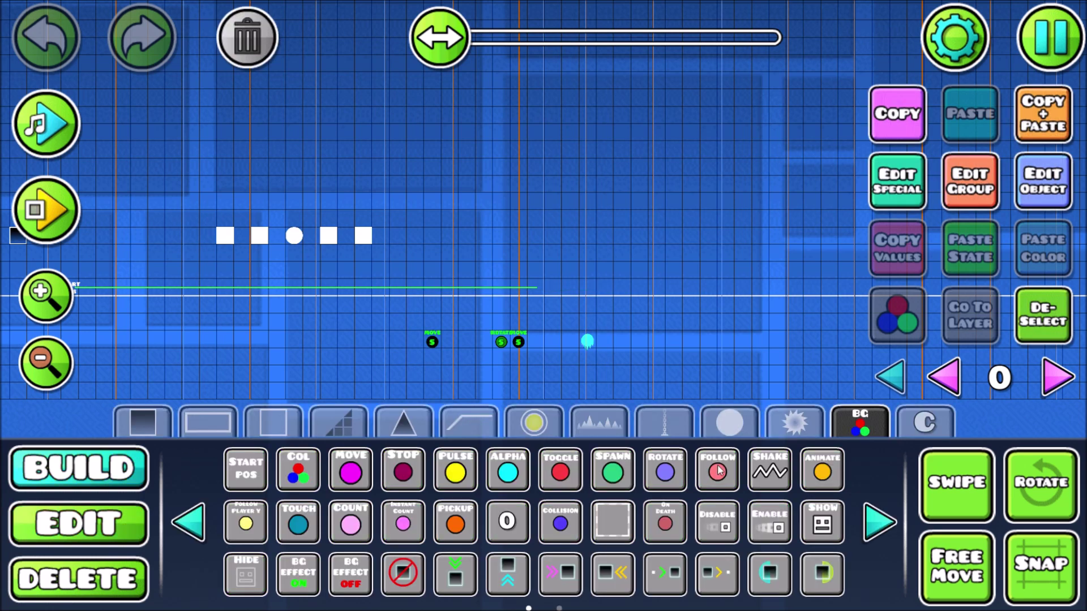